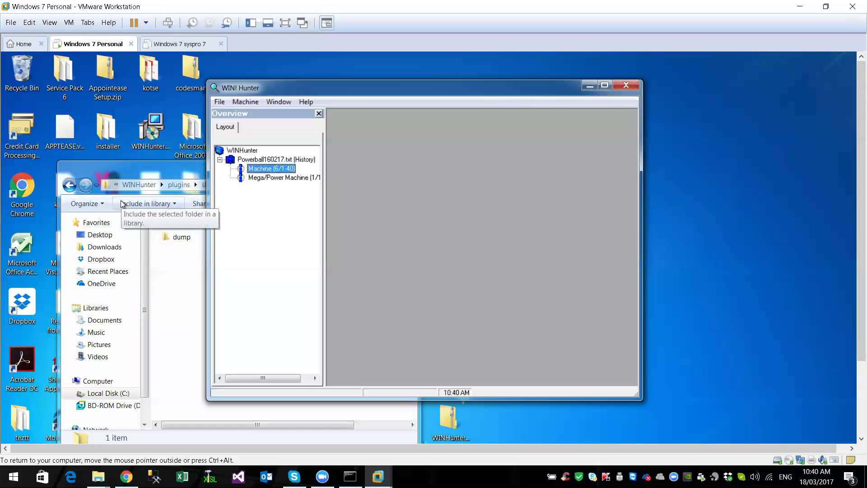
Switch the VMware guest to full-screen so the Powerball history tree is visible.
{"action": "left_click", "coordinate": [284, 23]}
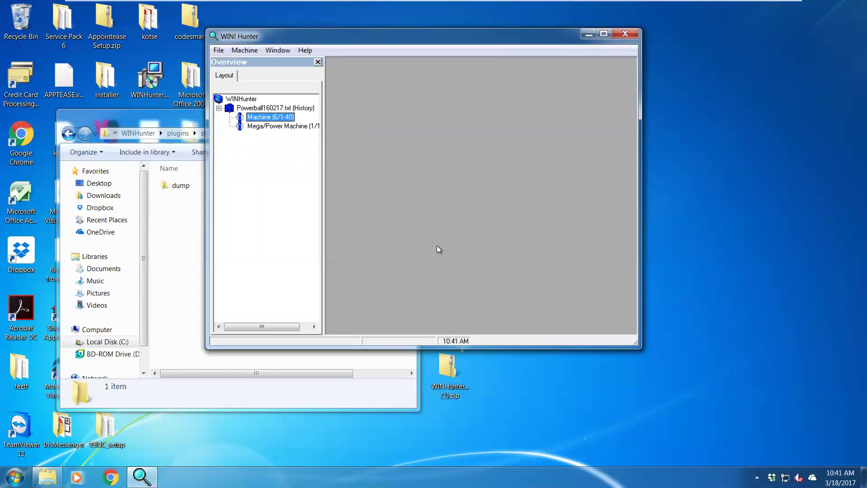
Start an AI lifeform on the Machine (6/1-40) entry.
{"action": "right_click", "coordinate": [269, 119]}
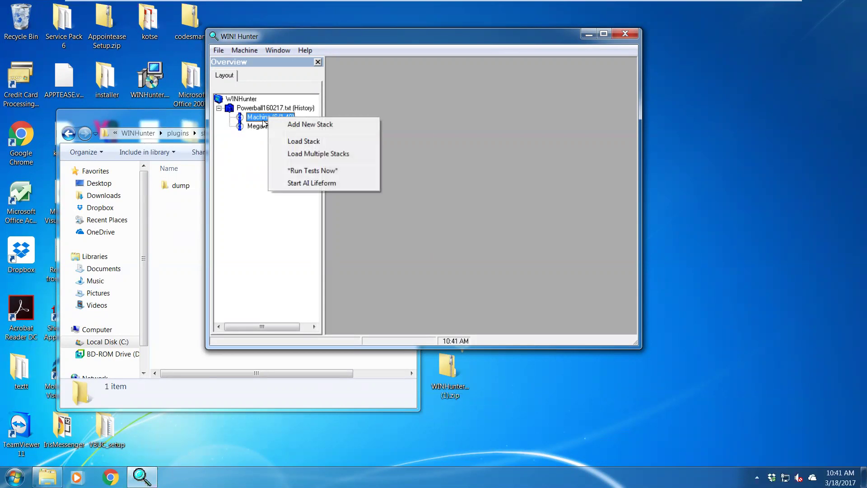
{"action": "left_click", "coordinate": [312, 184]}
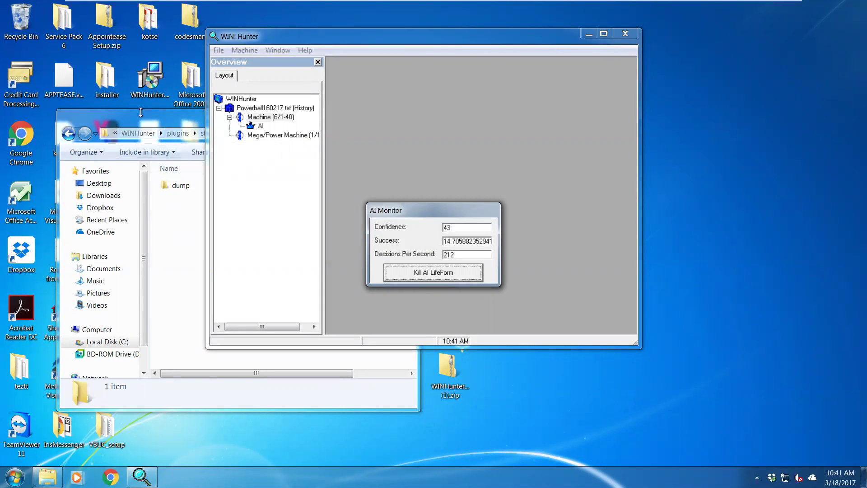
Browse Explorer to WINHunter\plugins\shared\AI and move the window to the right.
{"action": "left_click", "coordinate": [186, 145]}
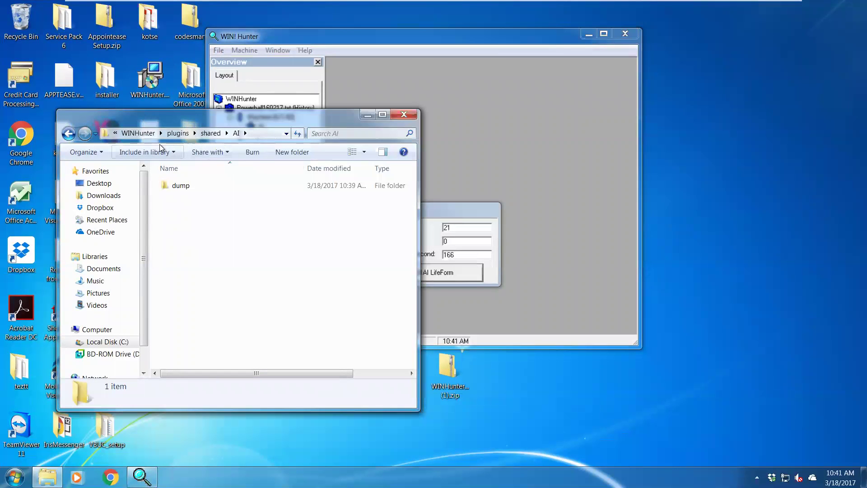
{"action": "left_click", "coordinate": [177, 134]}
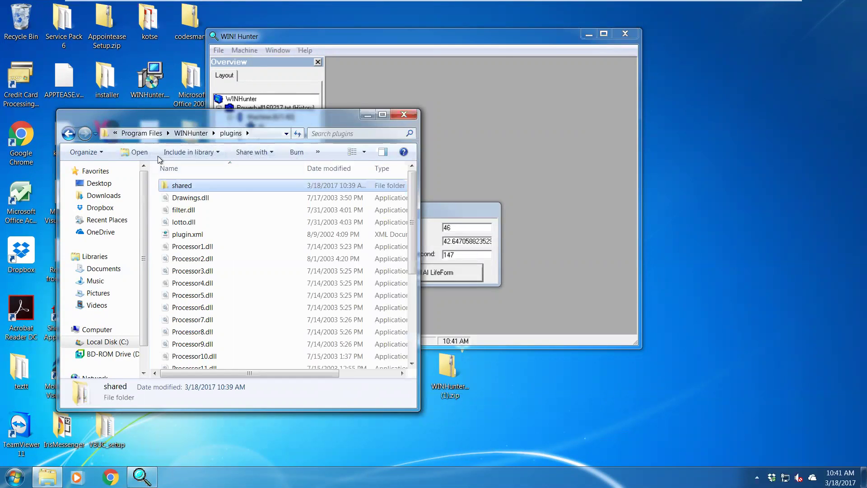
{"action": "double_click", "coordinate": [167, 186]}
{"action": "double_click", "coordinate": [166, 186]}
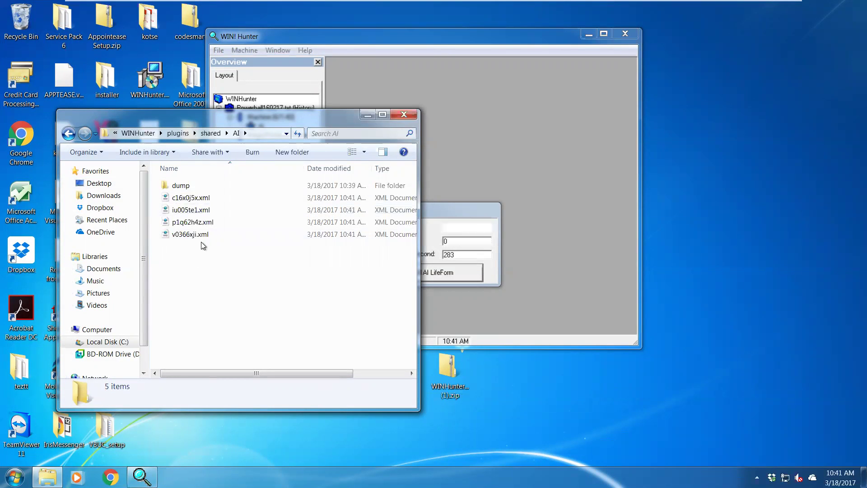
{"action": "left_click_drag", "start_coordinate": [181, 116], "coordinate": [607, 96]}
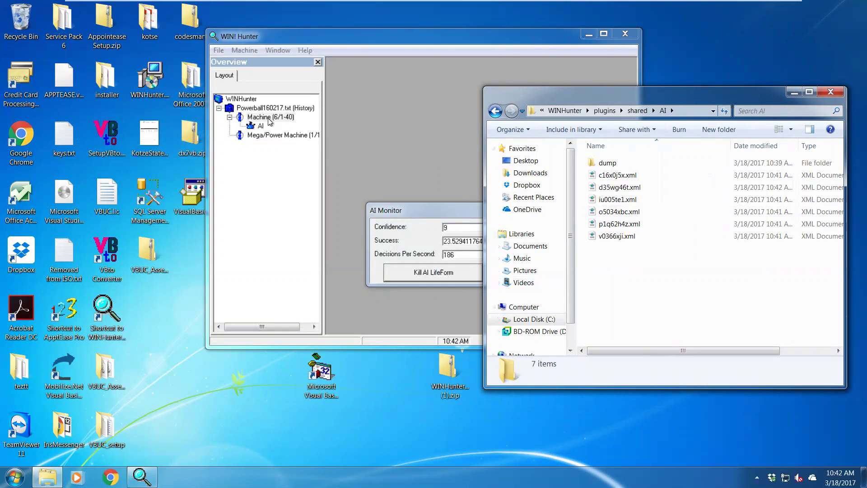
Load the o5034xbc.xml stack from plugins\shared\AI under the Machine and expand it.
{"action": "right_click", "coordinate": [254, 119]}
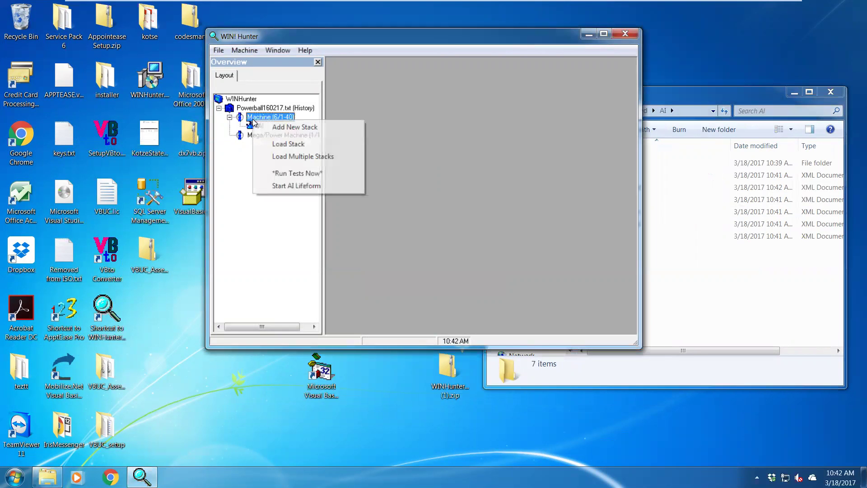
{"action": "left_click", "coordinate": [291, 144]}
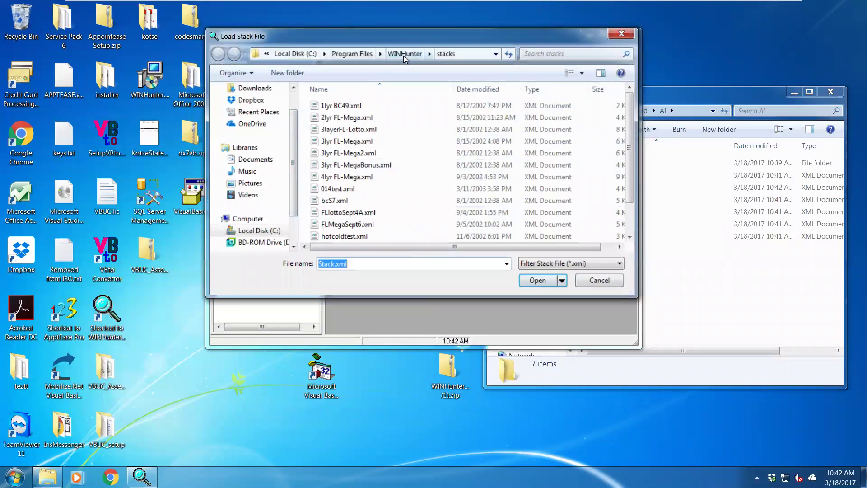
{"action": "left_click", "coordinate": [408, 53]}
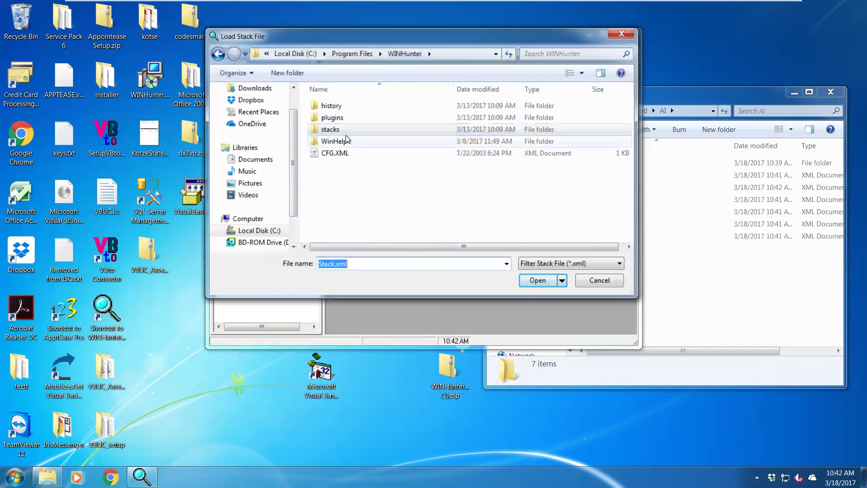
{"action": "double_click", "coordinate": [325, 118]}
{"action": "double_click", "coordinate": [325, 105]}
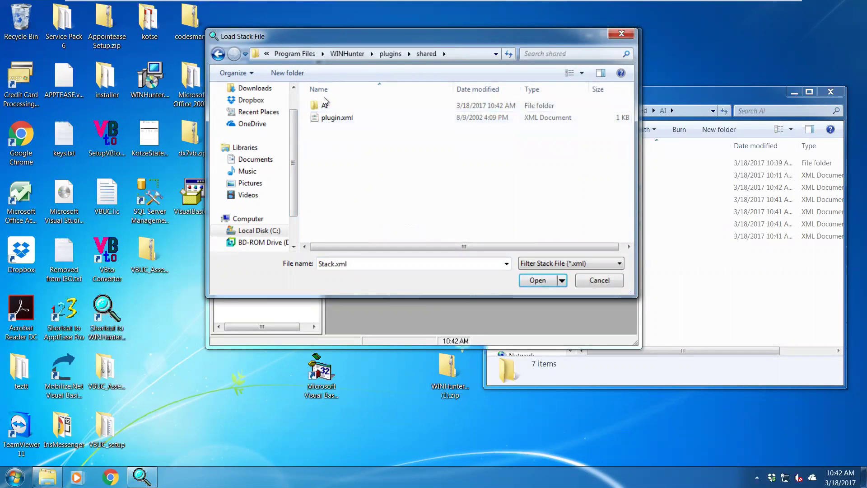
{"action": "double_click", "coordinate": [325, 105]}
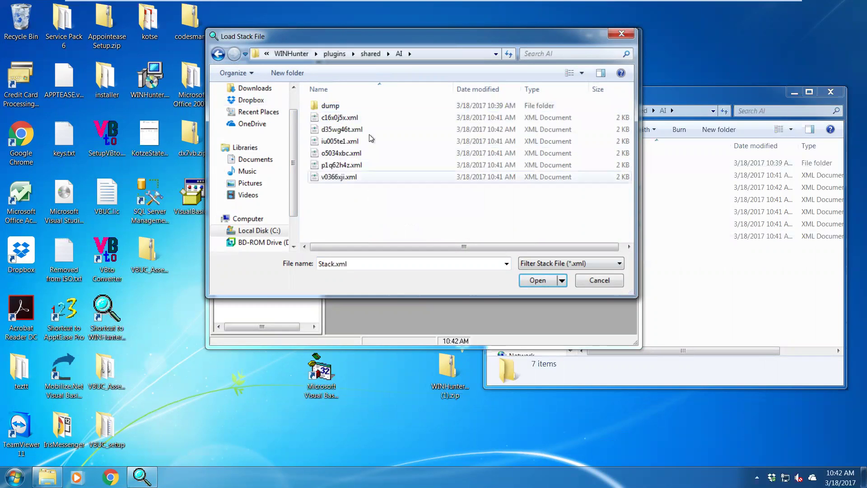
{"action": "double_click", "coordinate": [319, 154]}
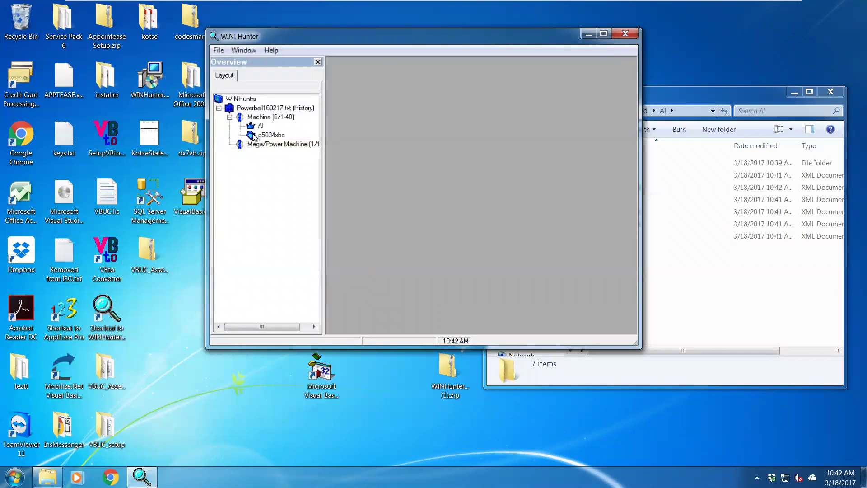
{"action": "double_click", "coordinate": [253, 135]}
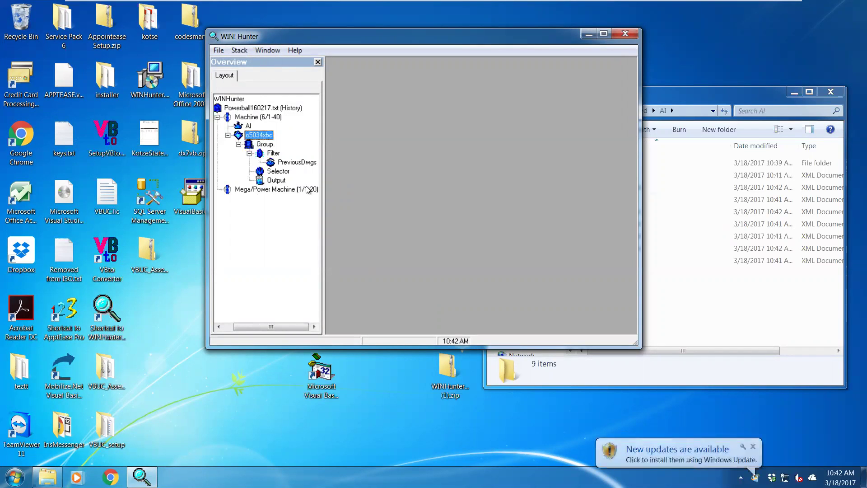
Load the v0366xji.xml stack under the Machine and expand it to show its filters.
{"action": "right_click", "coordinate": [241, 118]}
{"action": "left_click", "coordinate": [292, 141]}
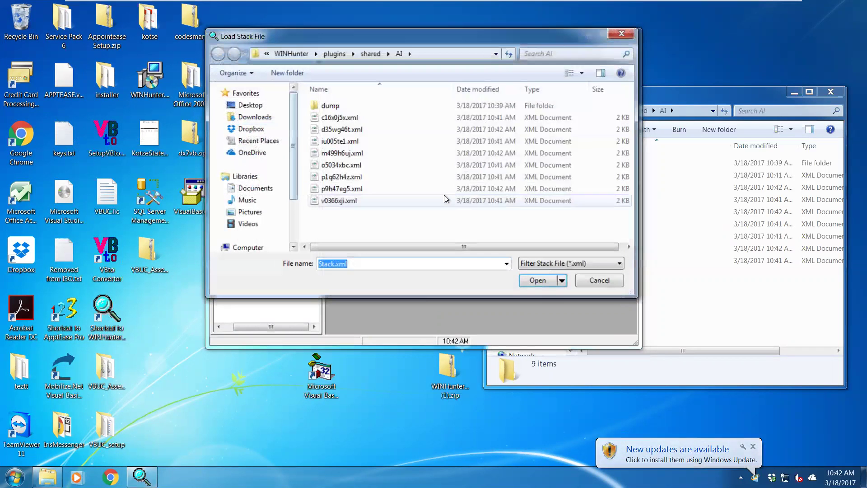
{"action": "double_click", "coordinate": [336, 202]}
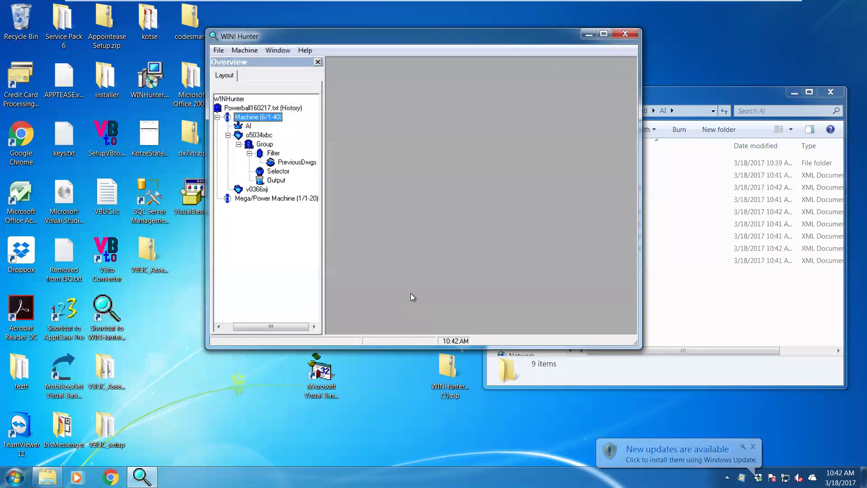
{"action": "left_click", "coordinate": [256, 190]}
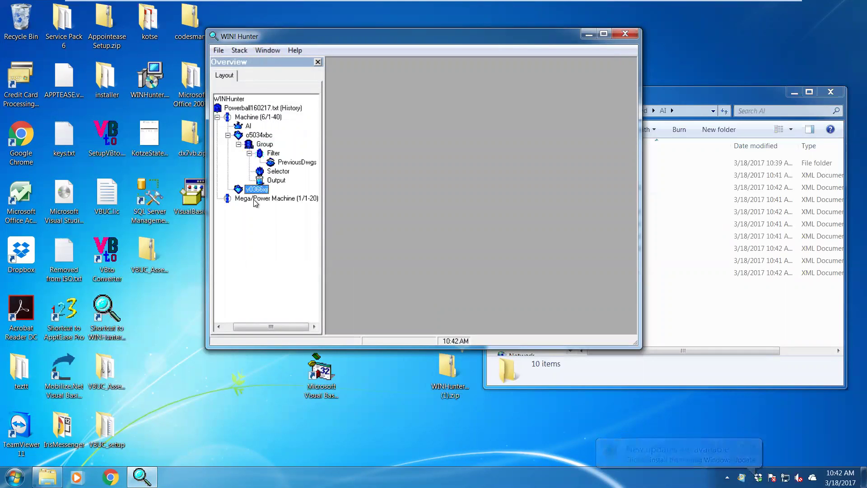
{"action": "double_click", "coordinate": [238, 189]}
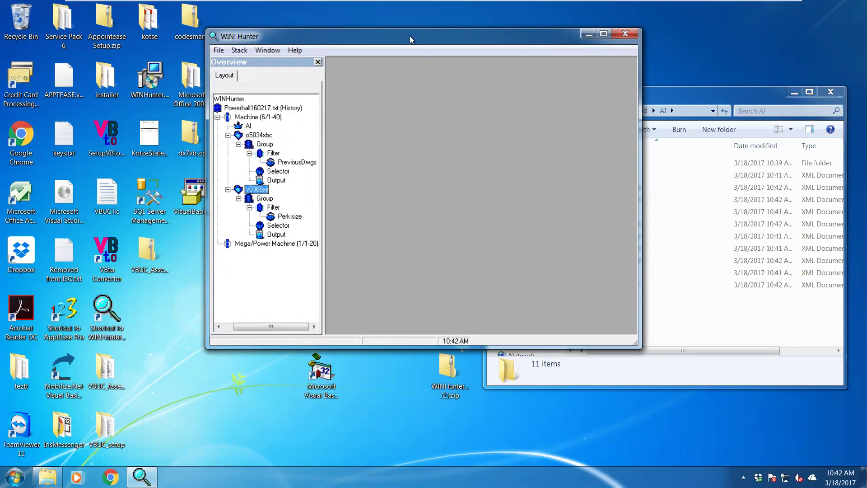
Kill the AI lifeform and maximize the WIN! Hunter window.
{"action": "left_click_drag", "start_coordinate": [410, 36], "coordinate": [245, 61]}
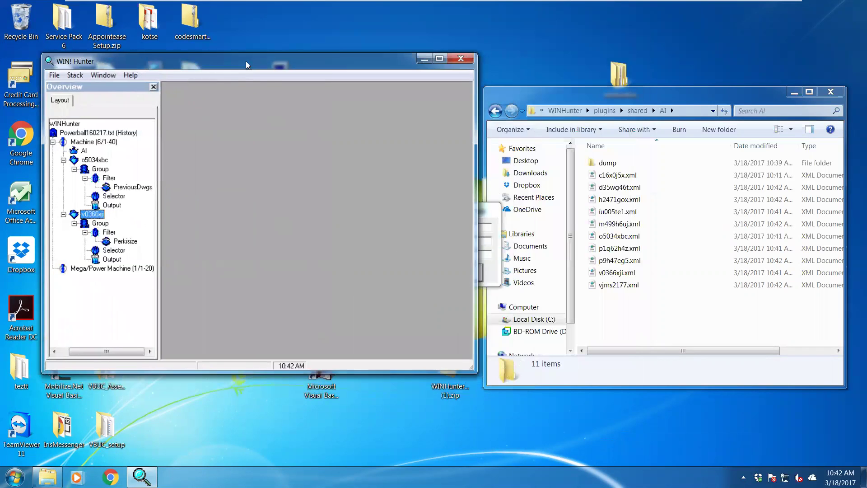
{"action": "left_click", "coordinate": [491, 270]}
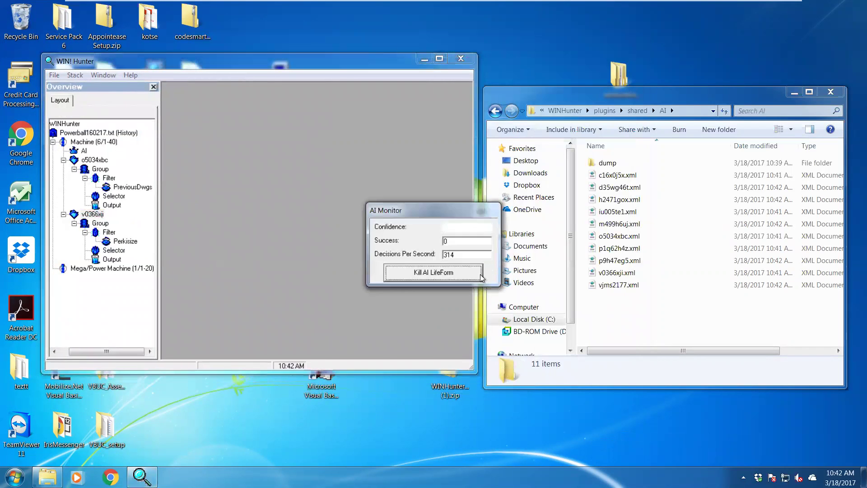
{"action": "left_click", "coordinate": [435, 273]}
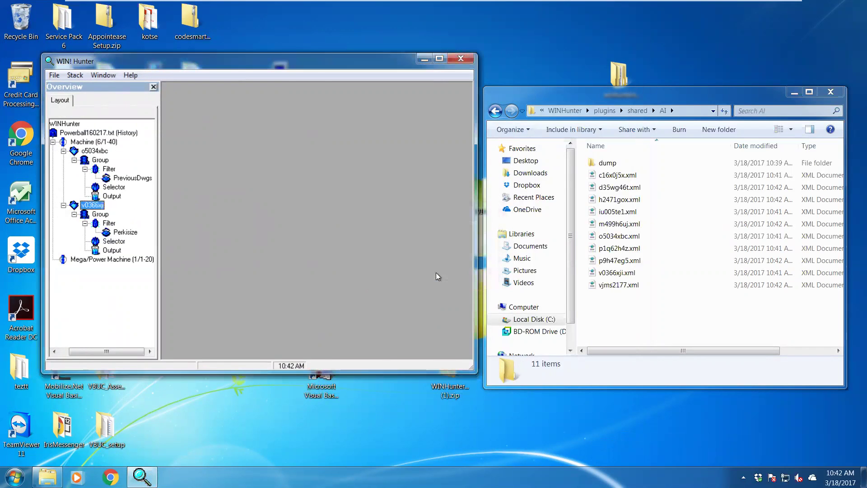
{"action": "double_click", "coordinate": [183, 61]}
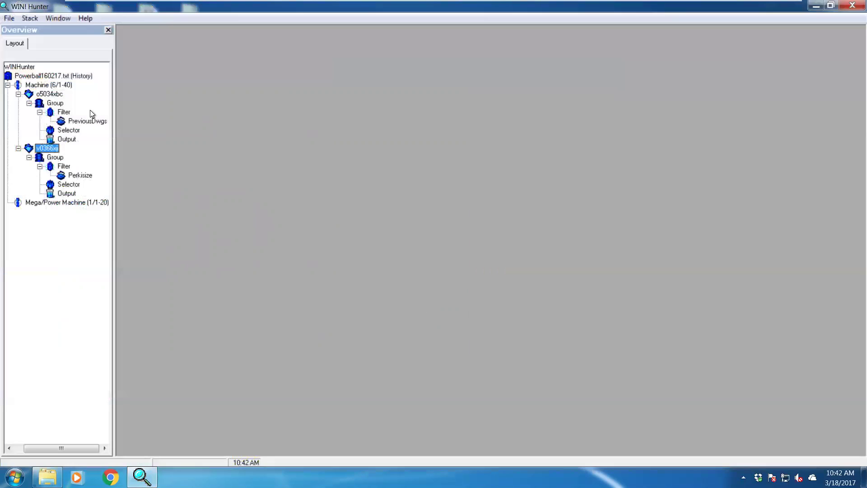
Backtest the o5034xbc stack, review its BackTest Results, then close them.
{"action": "right_click", "coordinate": [49, 94]}
{"action": "left_click", "coordinate": [105, 231]}
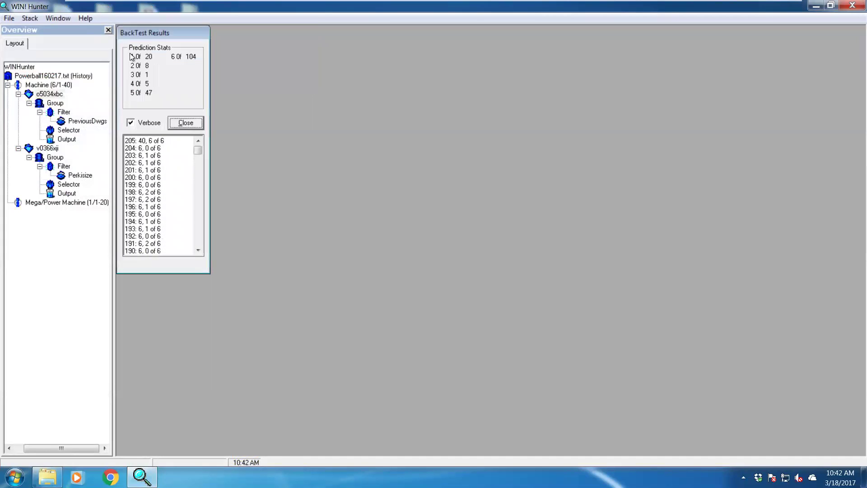
{"action": "left_click_drag", "start_coordinate": [145, 34], "coordinate": [561, 39]}
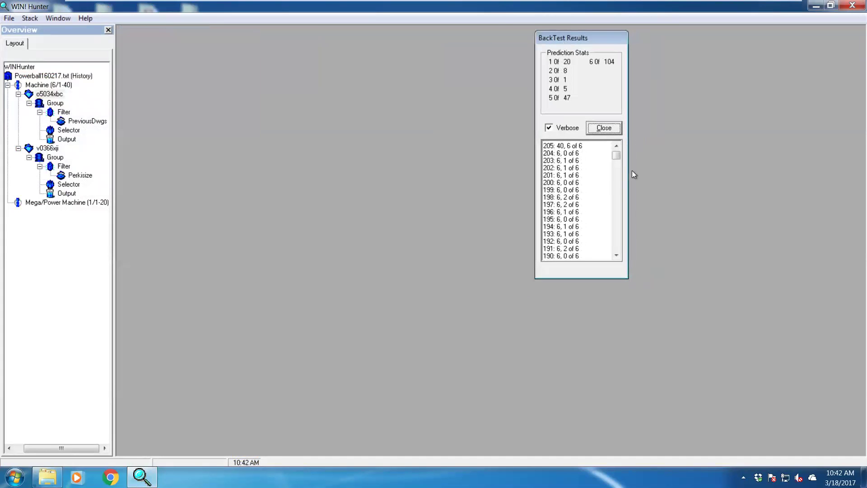
{"action": "left_click_drag", "start_coordinate": [617, 156], "coordinate": [611, 265]}
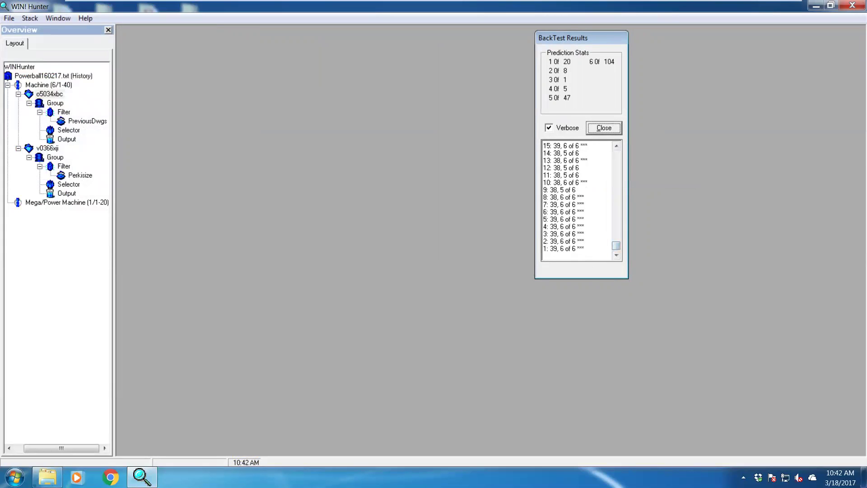
{"action": "left_click_drag", "start_coordinate": [550, 249], "coordinate": [558, 197]}
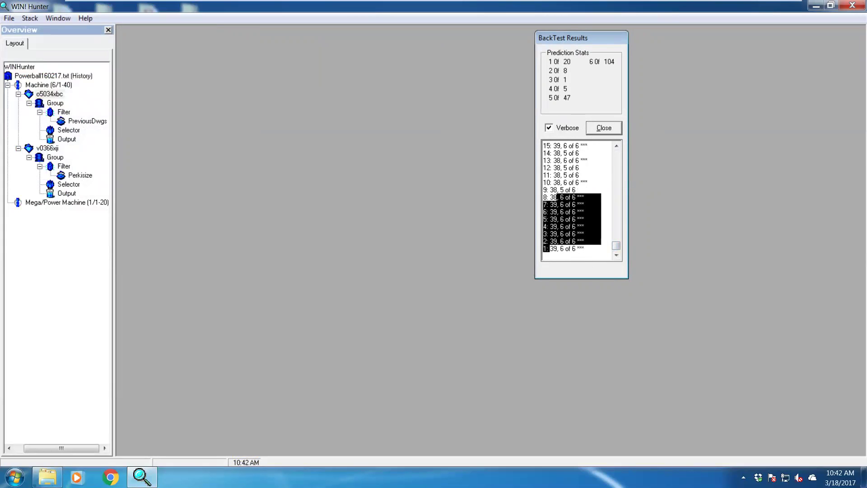
{"action": "left_click", "coordinate": [603, 128]}
Backtest the v0366xji stack, review its 42 six-of-six and 9 five-of-six hits, and close.
{"action": "right_click", "coordinate": [48, 149]}
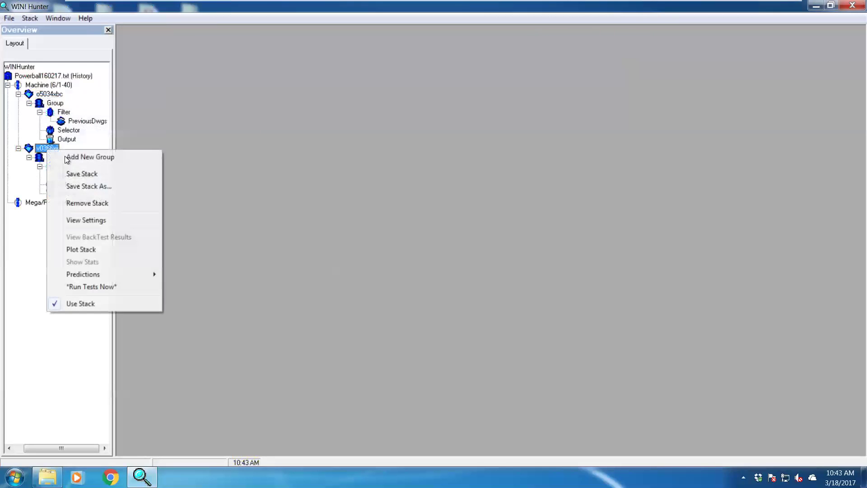
{"action": "left_click", "coordinate": [107, 284]}
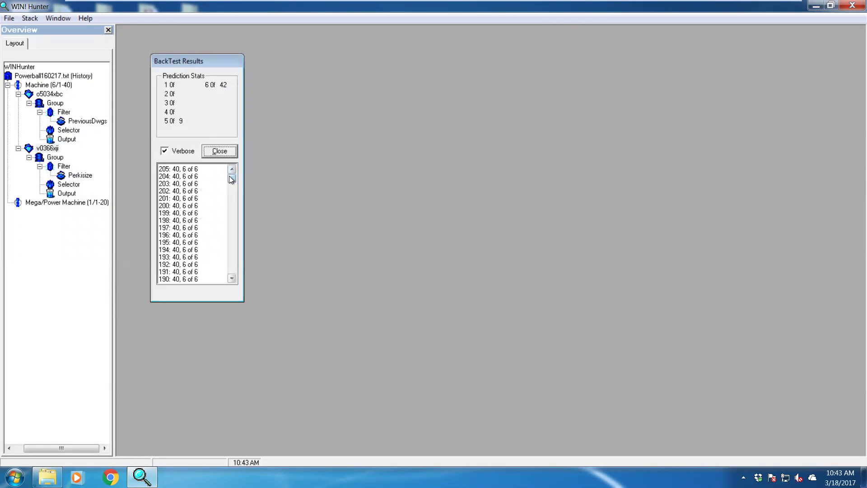
{"action": "left_click_drag", "start_coordinate": [231, 180], "coordinate": [159, 249]}
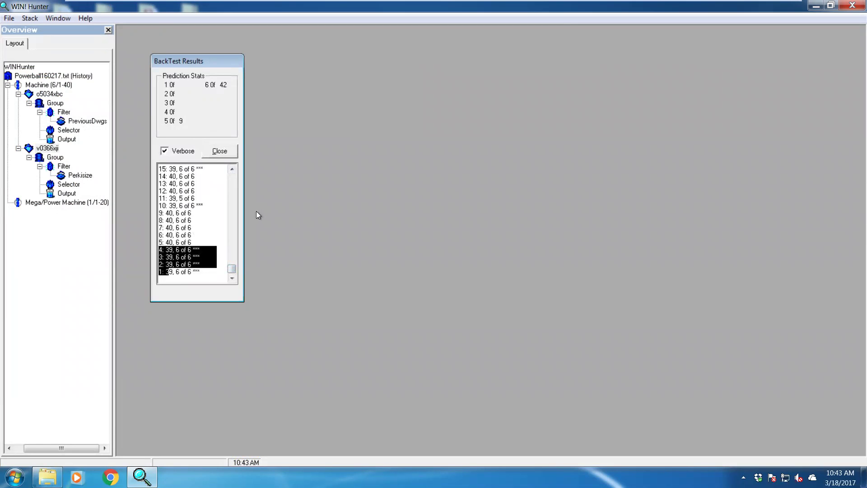
{"action": "left_click", "coordinate": [224, 151]}
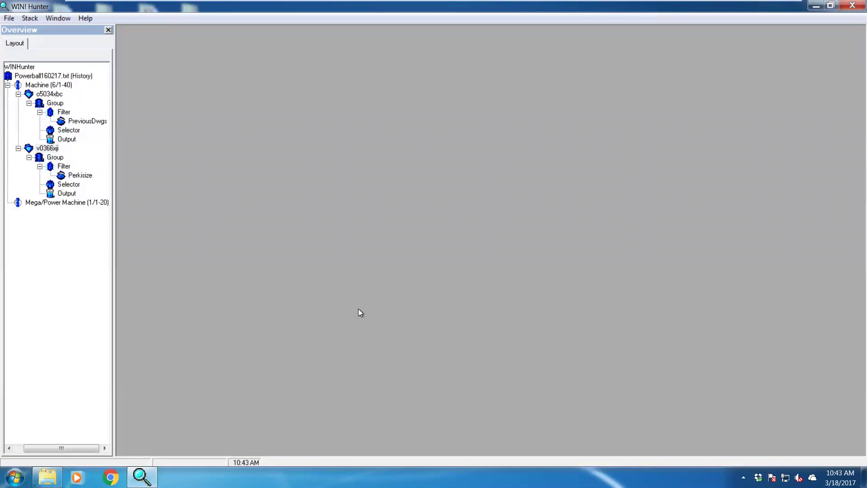
Set the v0366xji Output's Jackpot Cutoff Qty to 20.
{"action": "left_click", "coordinate": [62, 195]}
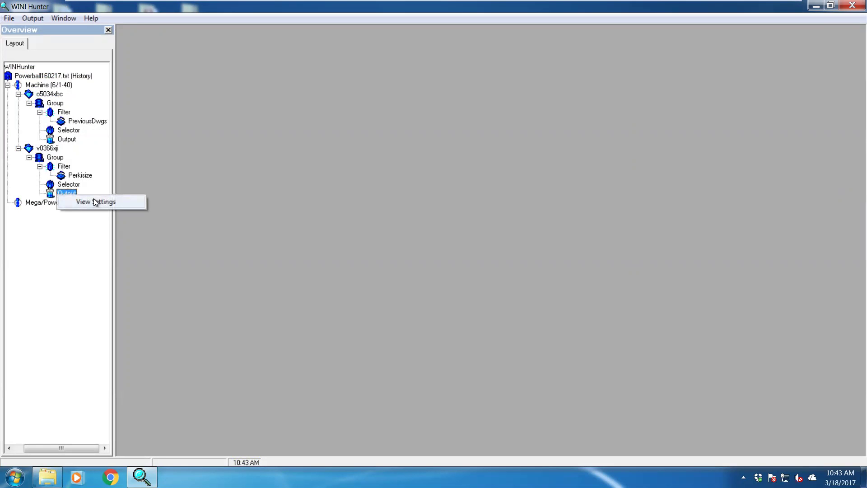
{"action": "left_click", "coordinate": [93, 199]}
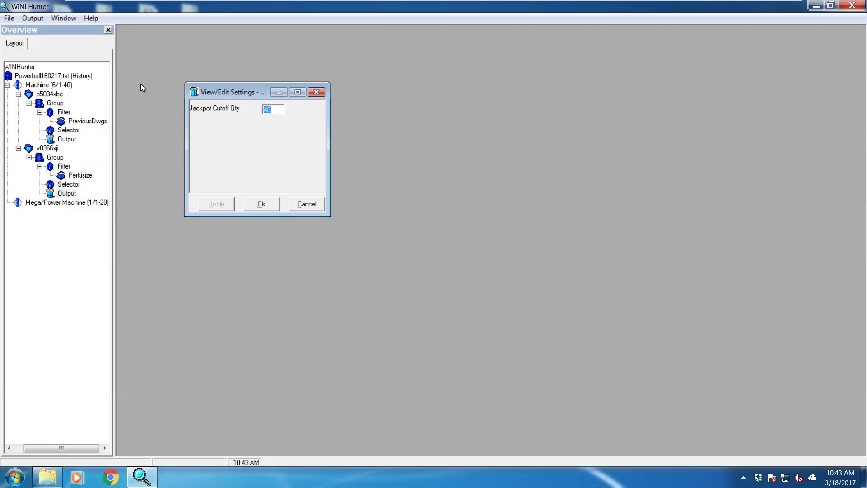
{"action": "type", "text": "20"}
{"action": "left_click", "coordinate": [256, 206]}
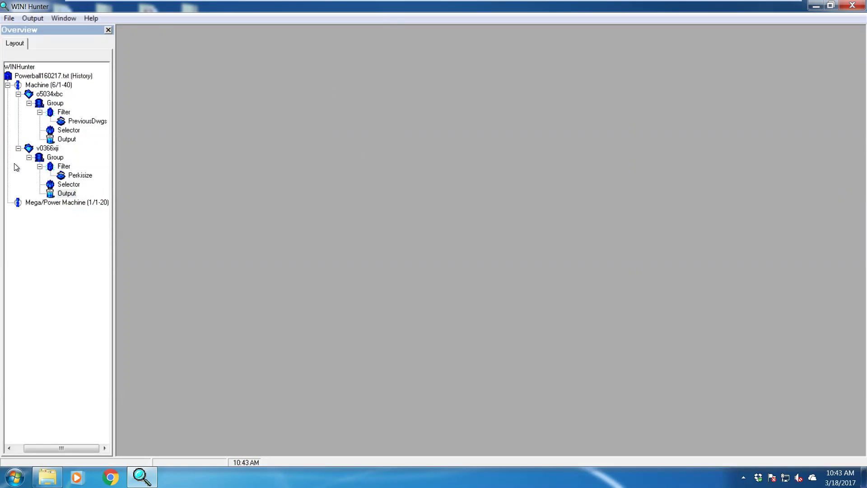
Rerun the v0366xji backtest, review the 42 six-of-six hits, and close the results.
{"action": "right_click", "coordinate": [47, 149]}
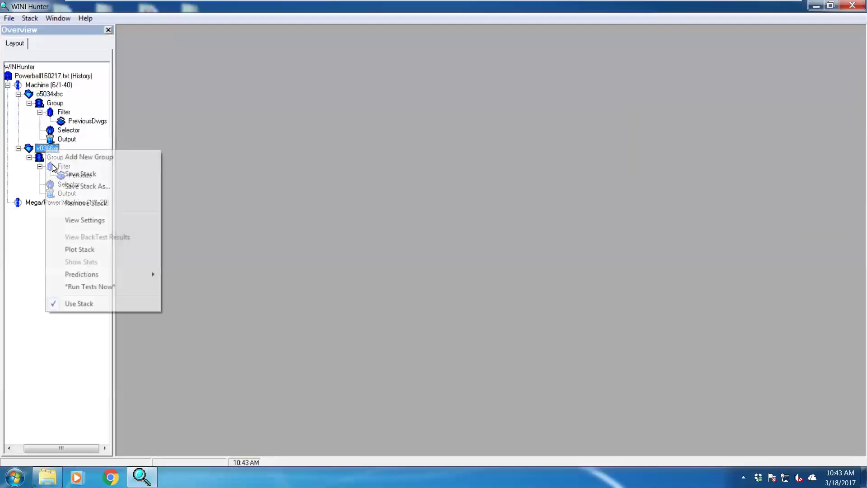
{"action": "left_click", "coordinate": [88, 286]}
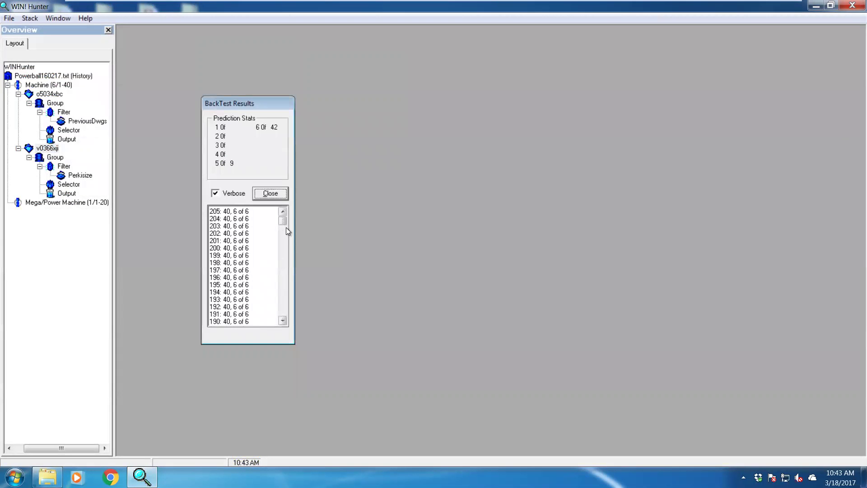
{"action": "left_click_drag", "start_coordinate": [282, 222], "coordinate": [283, 312]}
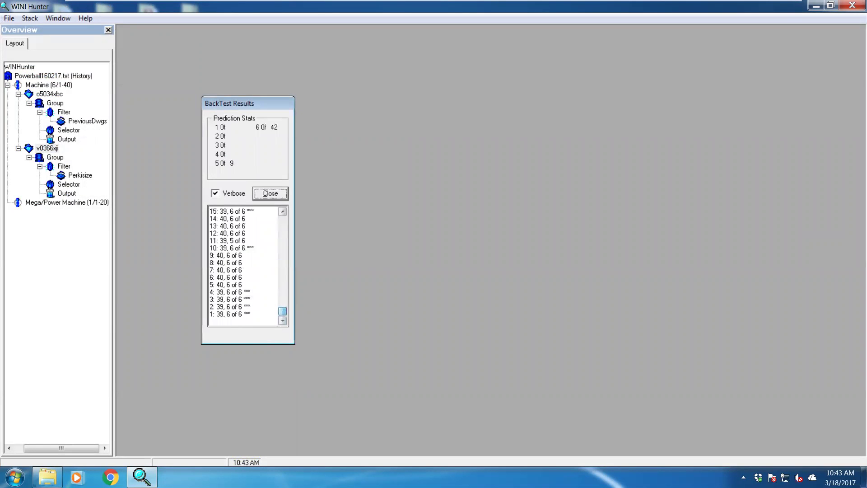
{"action": "left_click", "coordinate": [270, 194]}
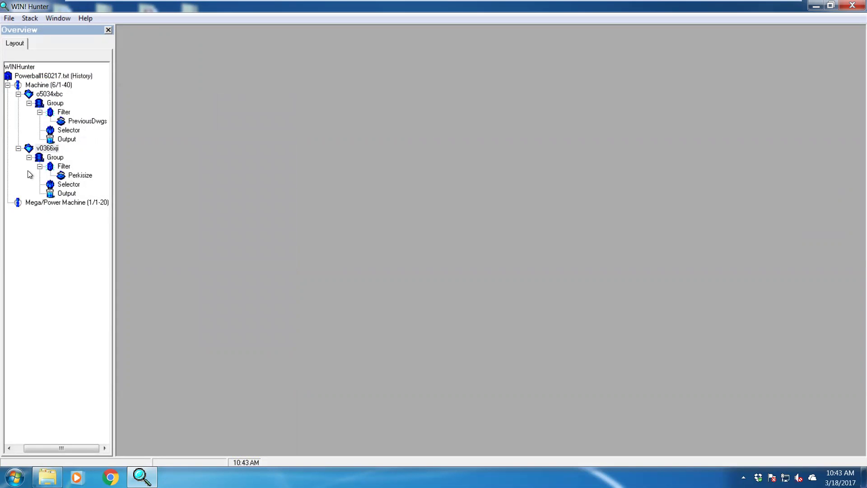
Change the Selector to High/Avg/Low (Inversions) and check its settings without changes.
{"action": "right_click", "coordinate": [61, 178]}
{"action": "right_click", "coordinate": [52, 186]}
{"action": "left_click", "coordinate": [101, 192]}
{"action": "left_click", "coordinate": [504, 238]}
{"action": "left_click", "coordinate": [392, 249]}
{"action": "left_click", "coordinate": [447, 261]}
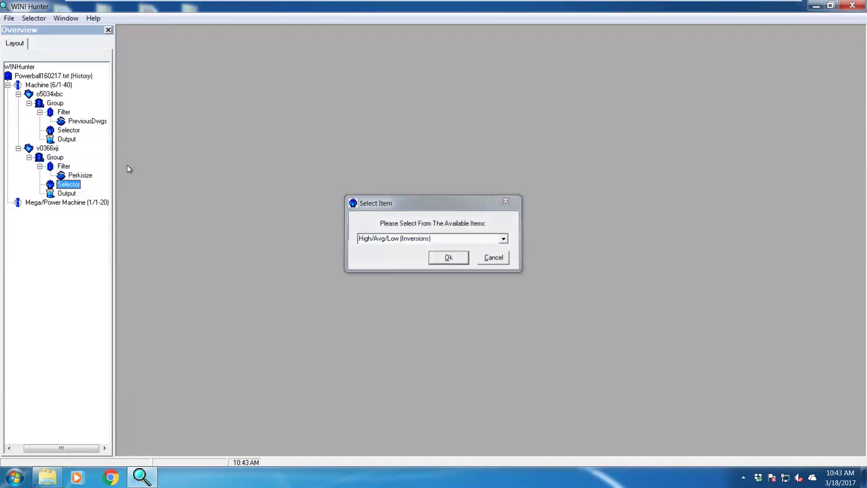
{"action": "right_click", "coordinate": [66, 185]}
{"action": "left_click", "coordinate": [111, 211]}
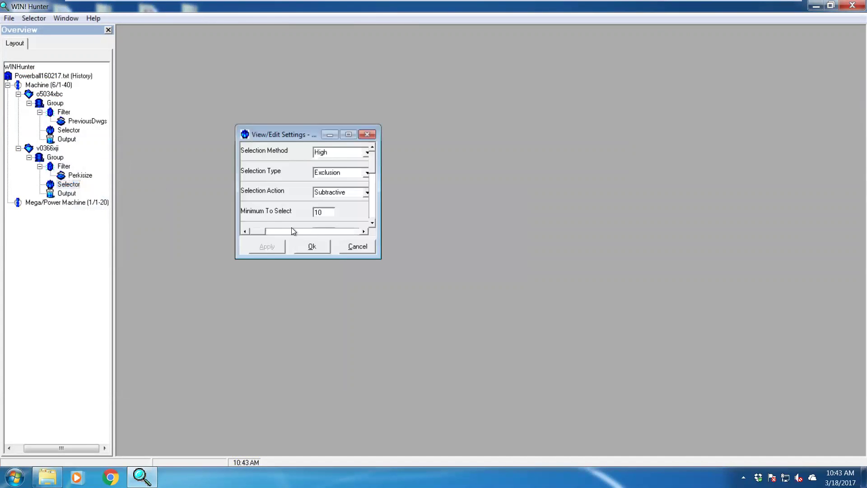
{"action": "scroll", "coordinate": [367, 167], "scroll_direction": "down", "scroll_amount": 3}
{"action": "left_click", "coordinate": [305, 249]}
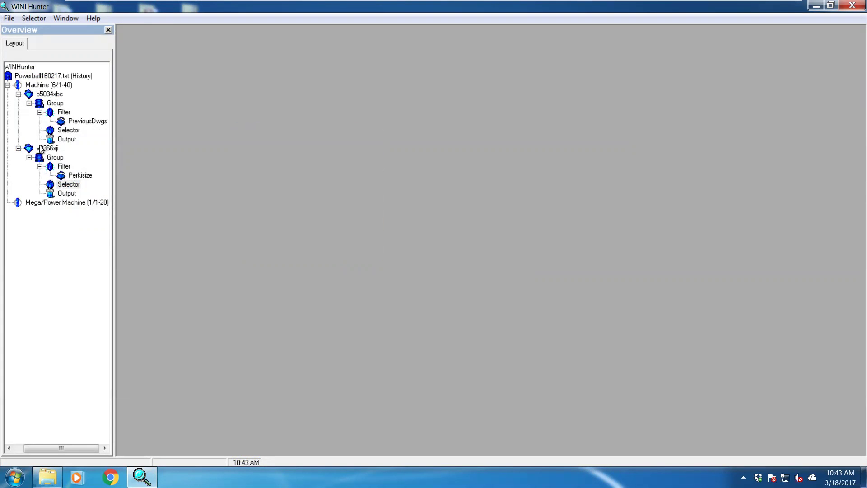
Backtest the v0366xji stack with the new selector and close the results.
{"action": "right_click", "coordinate": [41, 149]}
{"action": "left_click", "coordinate": [93, 283]}
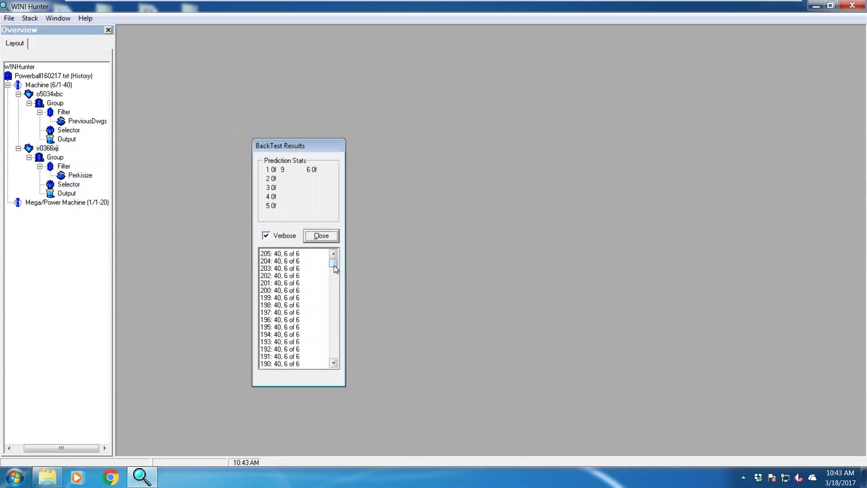
{"action": "left_click_drag", "start_coordinate": [335, 265], "coordinate": [323, 369]}
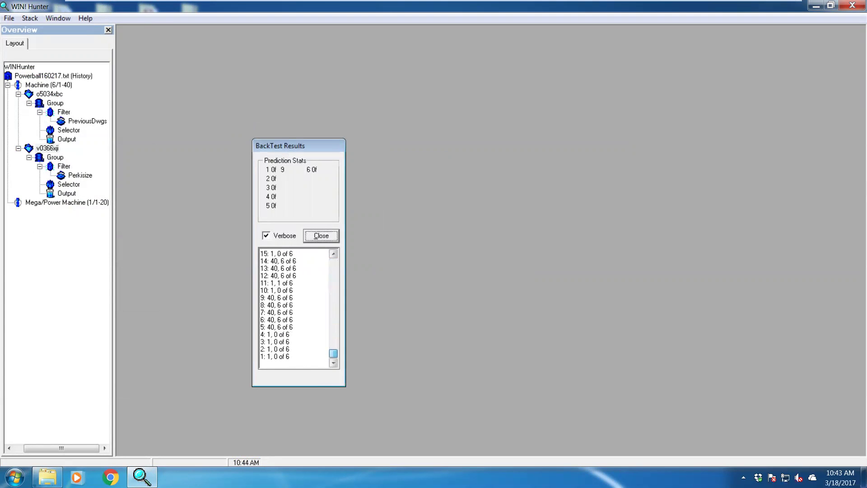
{"action": "left_click", "coordinate": [322, 236]}
Set the Perkisize Weight to 1 and apply it.
{"action": "right_click", "coordinate": [77, 177]}
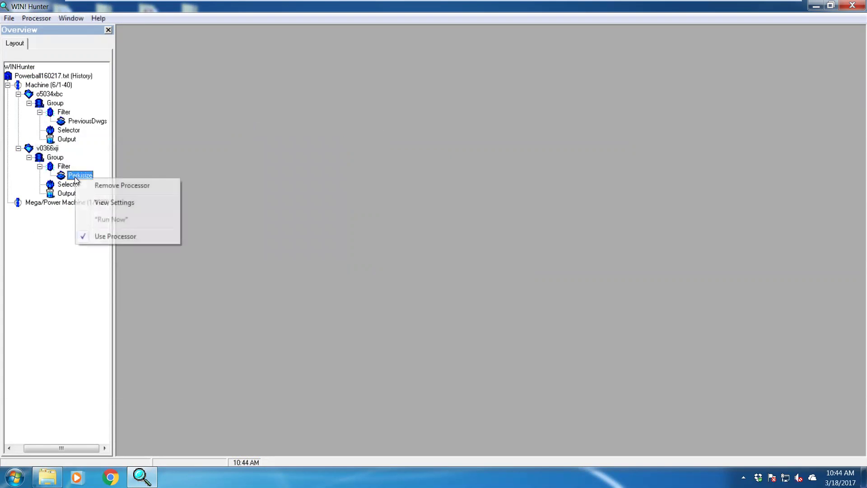
{"action": "left_click", "coordinate": [132, 207]}
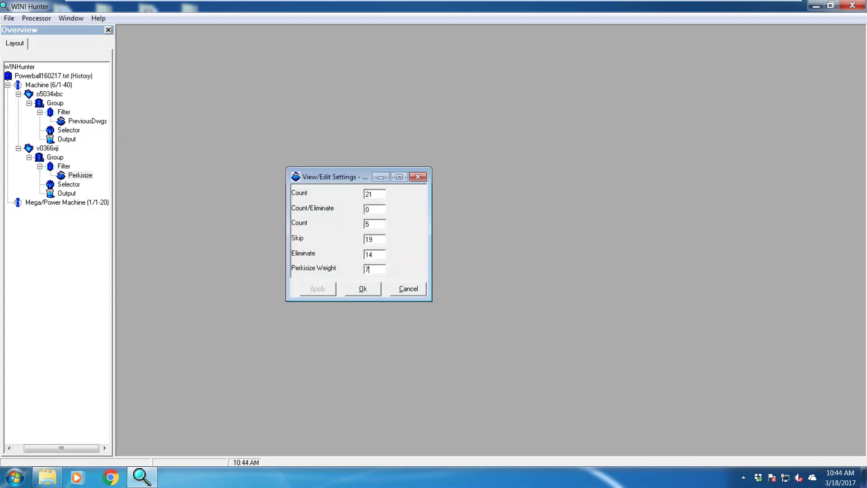
{"action": "type", "text": "1"}
{"action": "left_click", "coordinate": [318, 289]}
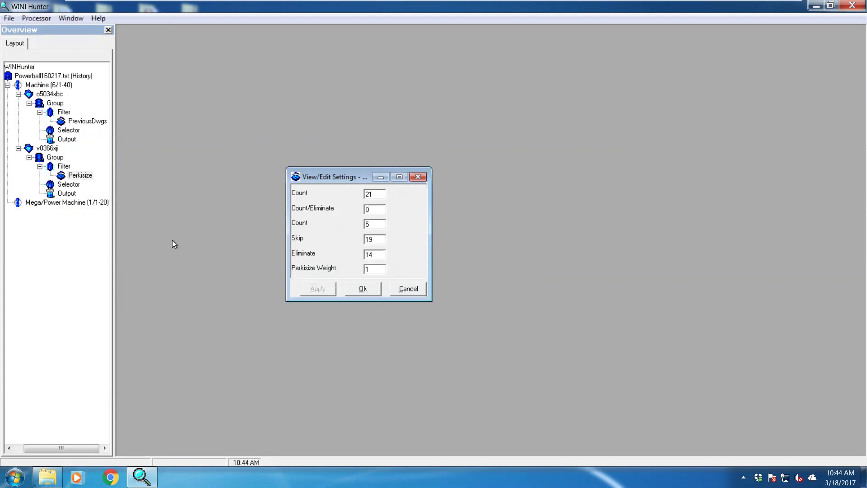
{"action": "left_click", "coordinate": [363, 288]}
Rerun the v0366xji stack's backtest and close the results.
{"action": "right_click", "coordinate": [43, 149]}
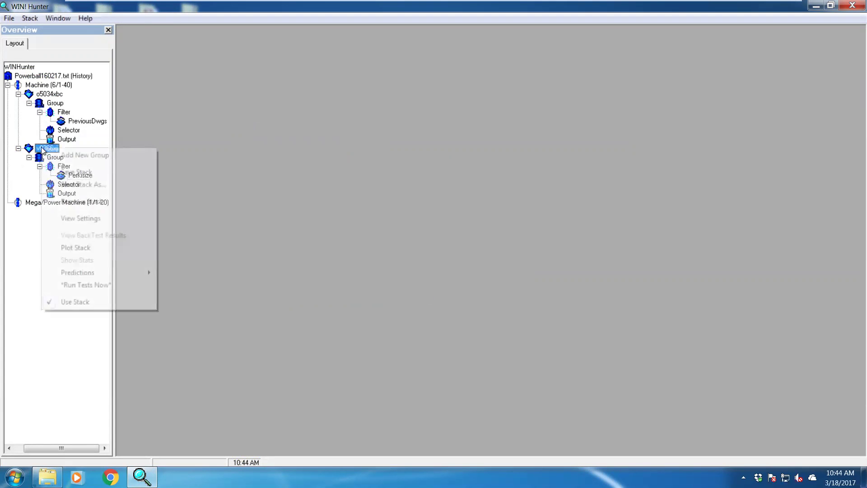
{"action": "left_click", "coordinate": [109, 285]}
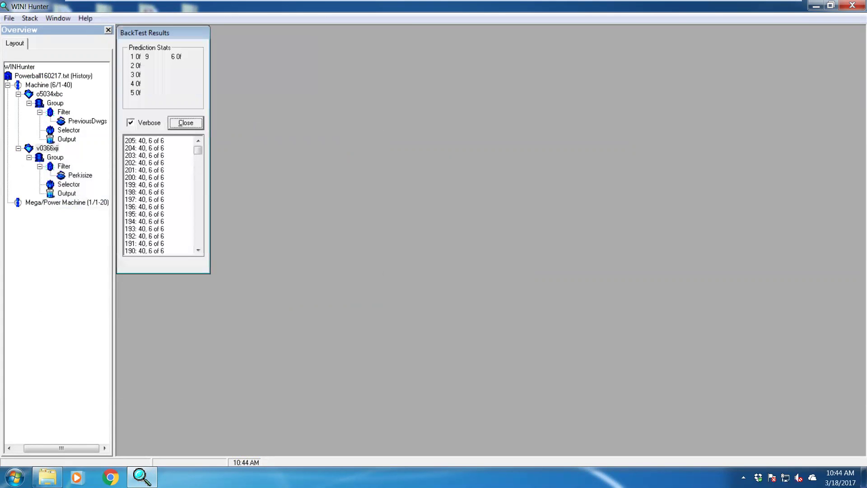
{"action": "left_click_drag", "start_coordinate": [197, 150], "coordinate": [197, 240]}
{"action": "left_click", "coordinate": [170, 126]}
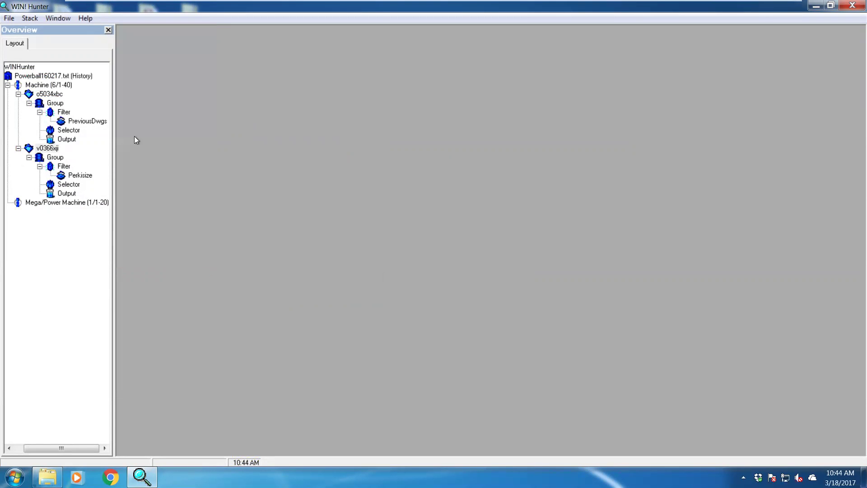
In the Filter settings set Drawings To Bypass 0, Drawings To Use 50, and cycle counts 0.
{"action": "right_click", "coordinate": [65, 166]}
{"action": "left_click", "coordinate": [111, 217]}
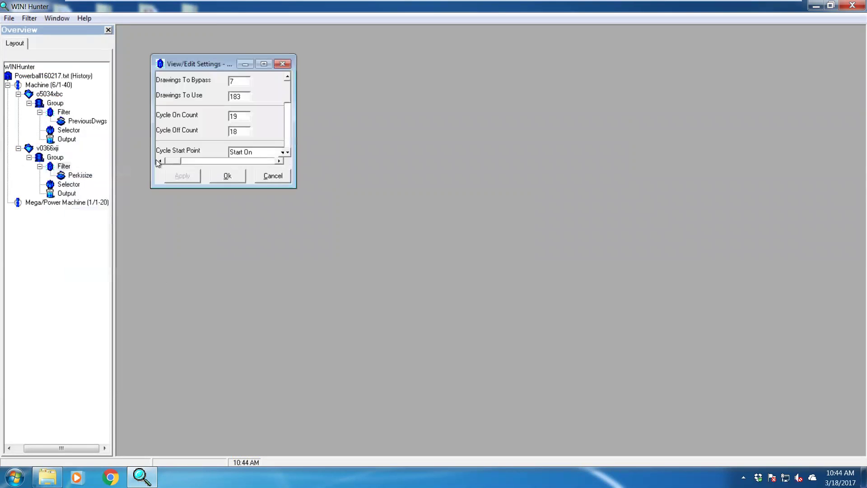
{"action": "type", "text": "0"}
{"action": "double_click", "coordinate": [238, 96]}
{"action": "type", "text": "50"}
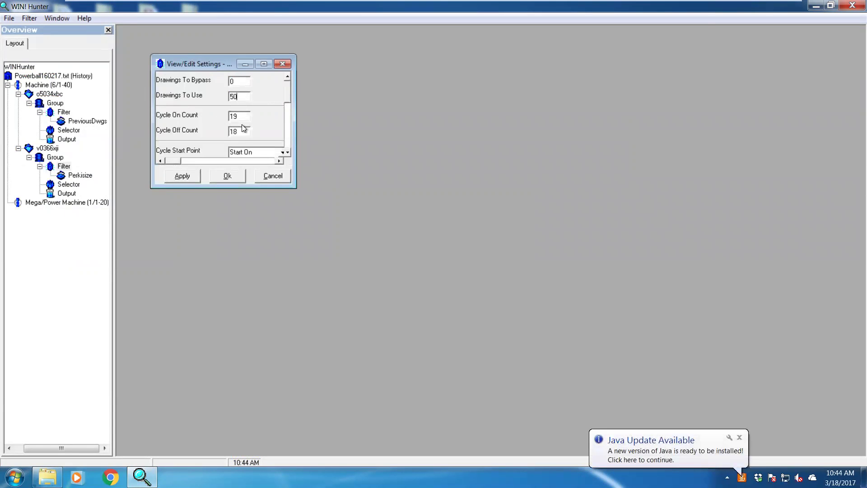
{"action": "type", "text": "0"}
{"action": "double_click", "coordinate": [237, 131]}
{"action": "type", "text": "0"}
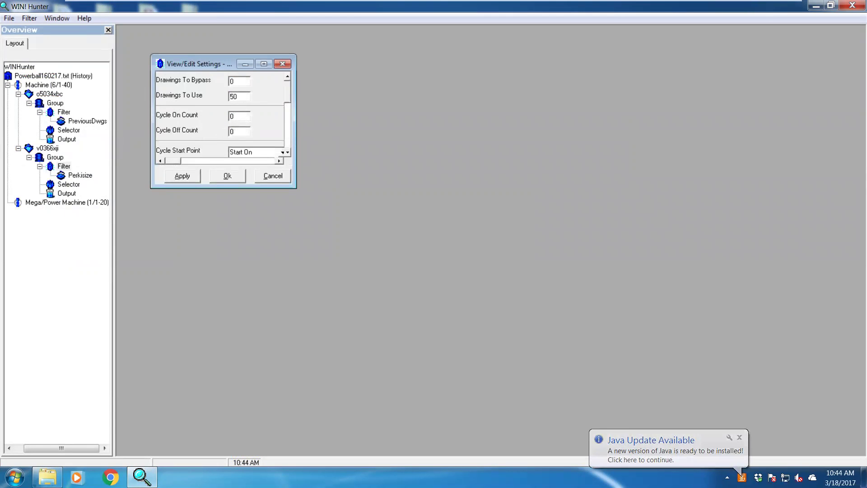
Set Cycle Start Point to Start Off and Cycle Start Offset to 0, then apply.
{"action": "left_click", "coordinate": [282, 153]}
{"action": "left_click", "coordinate": [249, 170]}
{"action": "left_click_drag", "start_coordinate": [289, 91], "coordinate": [285, 150]}
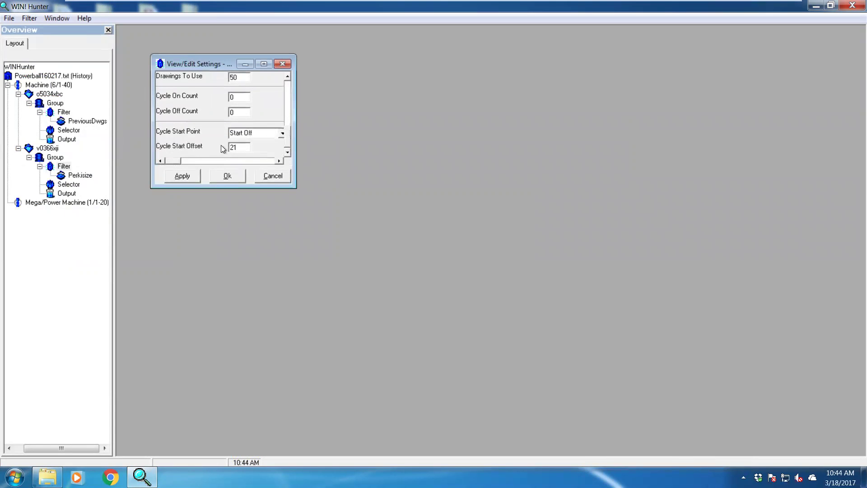
{"action": "double_click", "coordinate": [237, 147]}
{"action": "type", "text": "0"}
{"action": "left_click", "coordinate": [182, 176]}
{"action": "left_click", "coordinate": [228, 177]}
Backtest the v0366xji stack, scroll its per-drawing results, and close them.
{"action": "right_click", "coordinate": [43, 149]}
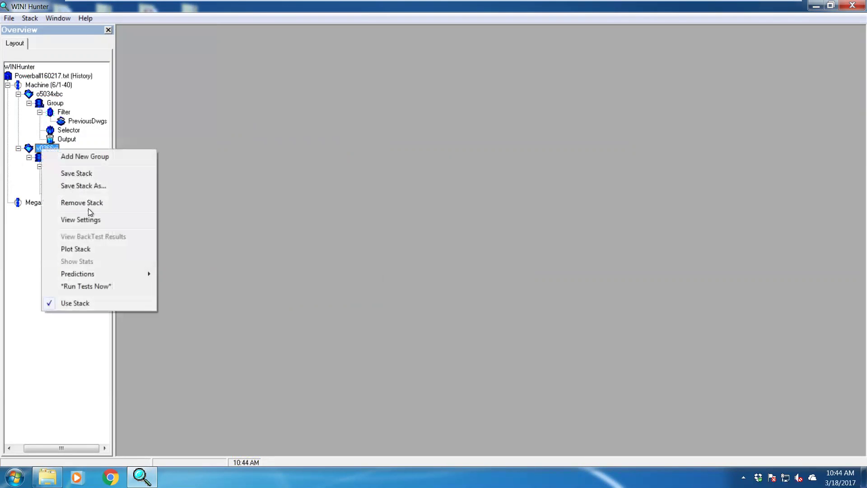
{"action": "left_click", "coordinate": [100, 286]}
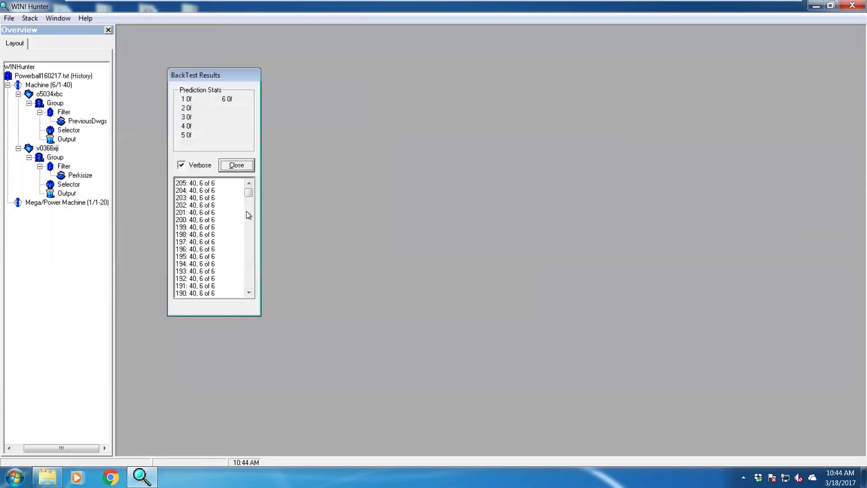
{"action": "left_click_drag", "start_coordinate": [248, 194], "coordinate": [247, 290]}
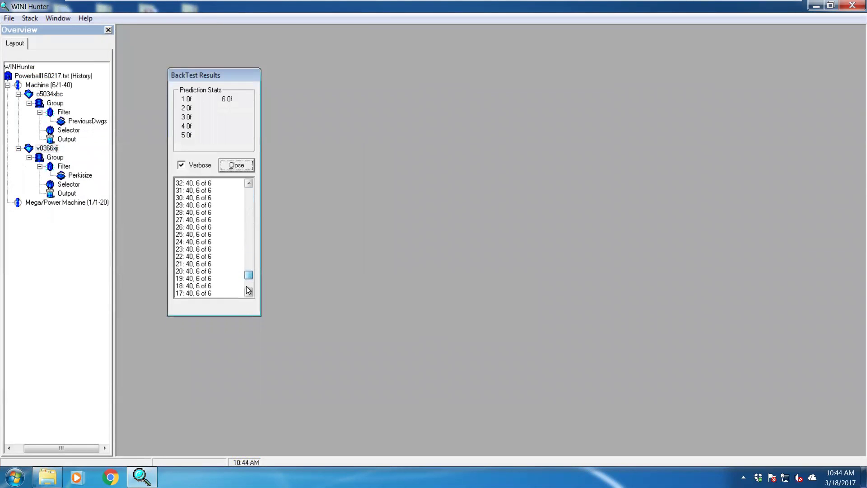
{"action": "left_click", "coordinate": [237, 165]}
Set the Perkisize processor's Count/Eliminate value to 10 and apply it.
{"action": "right_click", "coordinate": [72, 176]}
{"action": "left_click", "coordinate": [165, 201]}
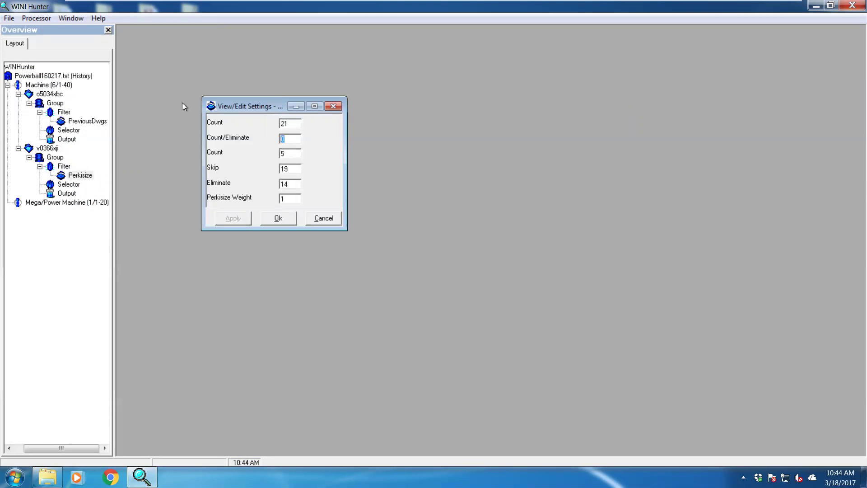
{"action": "type", "text": "10"}
{"action": "left_click", "coordinate": [234, 219]}
{"action": "left_click", "coordinate": [278, 218]}
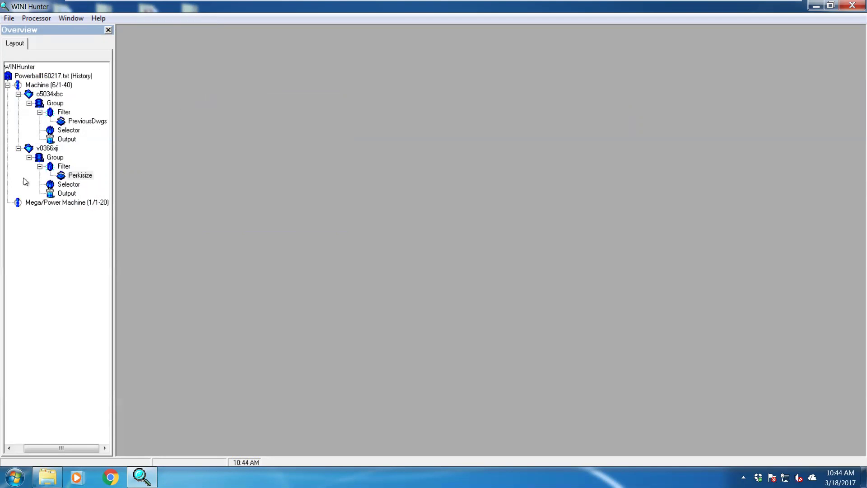
Open the v0366xji filter's optimizer, then close it without running.
{"action": "right_click", "coordinate": [61, 167]}
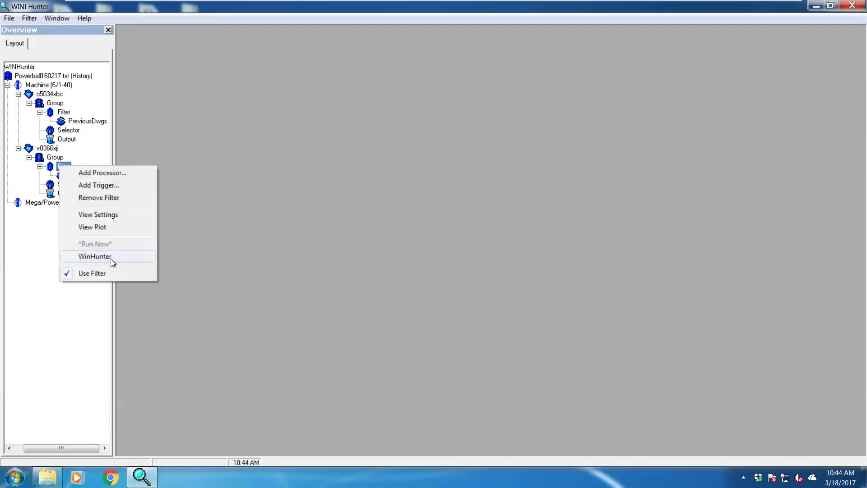
{"action": "left_click", "coordinate": [113, 256]}
{"action": "left_click", "coordinate": [305, 266]}
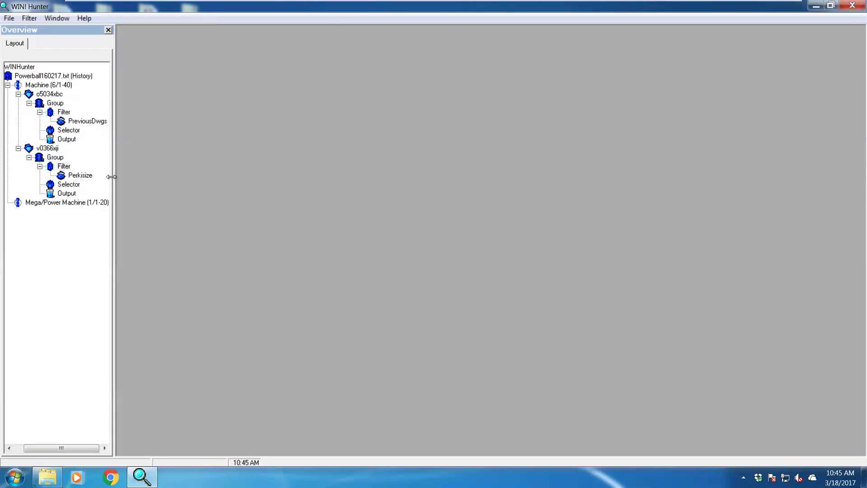
Rerun the v0366xji backtest, review the '40, 6 of 6' drawing results, and close them.
{"action": "right_click", "coordinate": [46, 150]}
{"action": "left_click", "coordinate": [108, 286]}
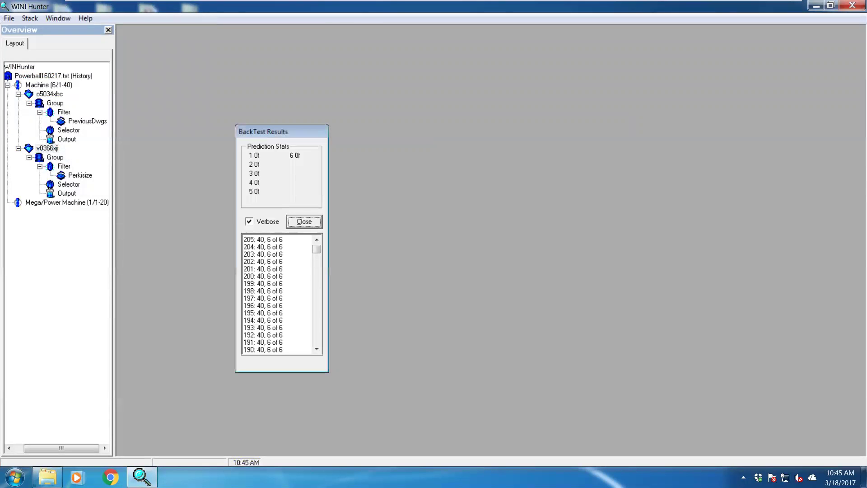
{"action": "left_click_drag", "start_coordinate": [316, 249], "coordinate": [308, 359]}
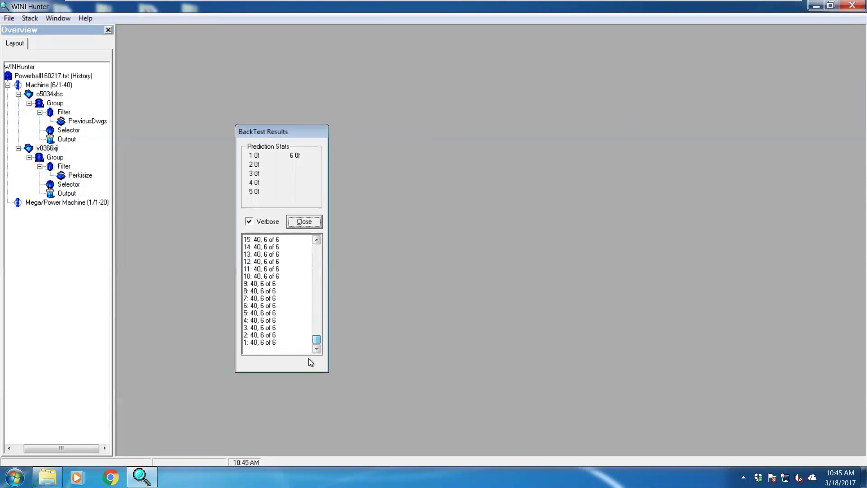
{"action": "left_click", "coordinate": [304, 222]}
In the Perkisize filter's optimizer, tick Perkisize and its Count, Count/Eliminate, Skip and Eliminate settings.
{"action": "right_click", "coordinate": [64, 166]}
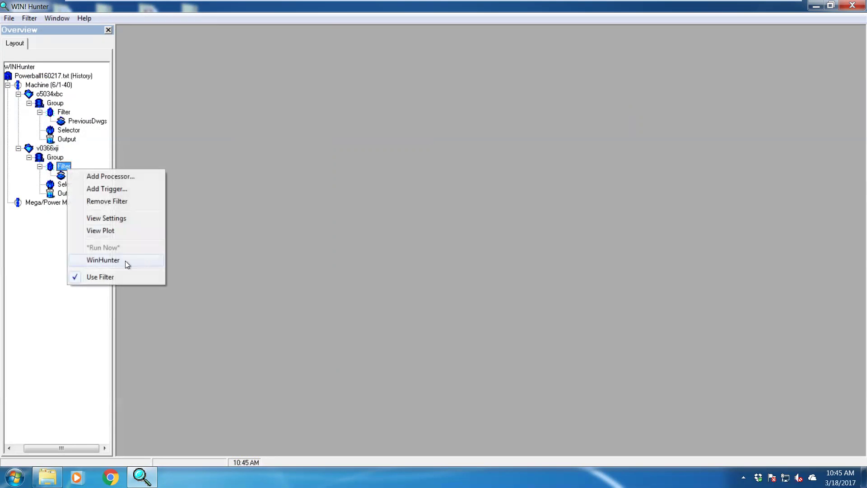
{"action": "left_click", "coordinate": [99, 261]}
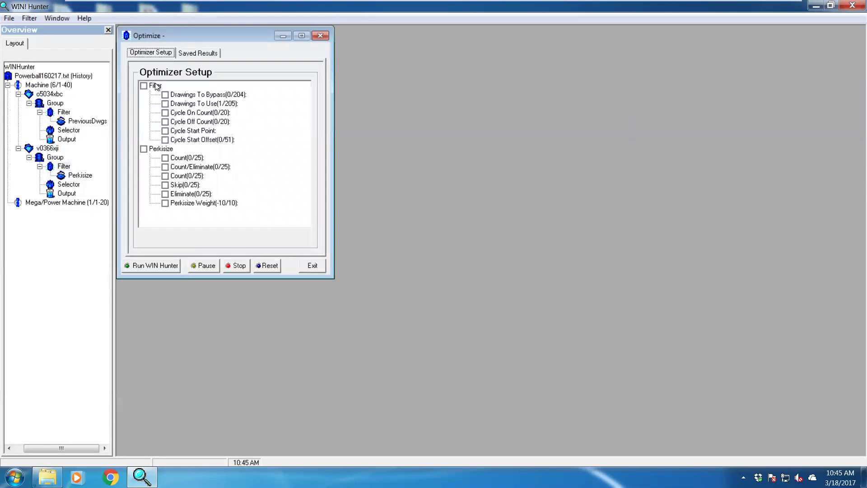
{"action": "left_click", "coordinate": [143, 149]}
{"action": "left_click", "coordinate": [165, 158]}
{"action": "left_click", "coordinate": [165, 167]}
{"action": "left_click", "coordinate": [165, 176]}
{"action": "left_click", "coordinate": [165, 185]}
{"action": "left_click", "coordinate": [165, 194]}
{"action": "left_click", "coordinate": [196, 53]}
Set the v0366xji stack's Stop At Drawing to 10.
{"action": "right_click", "coordinate": [42, 147]}
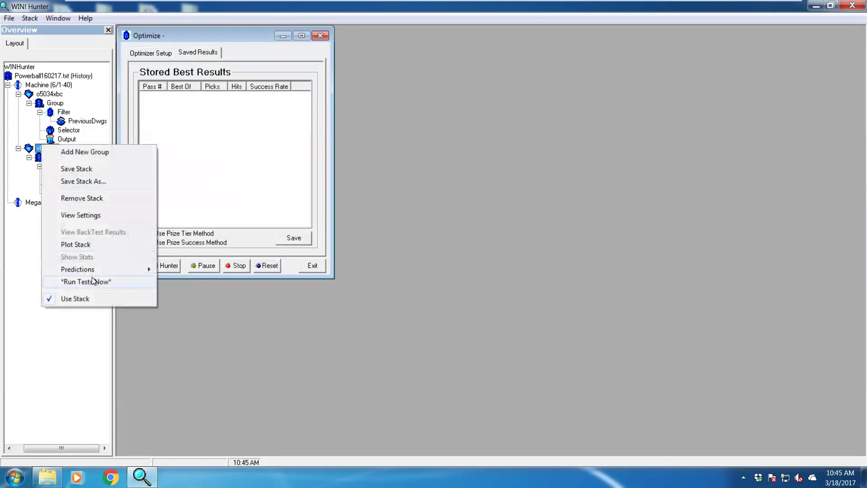
{"action": "left_click", "coordinate": [89, 217]}
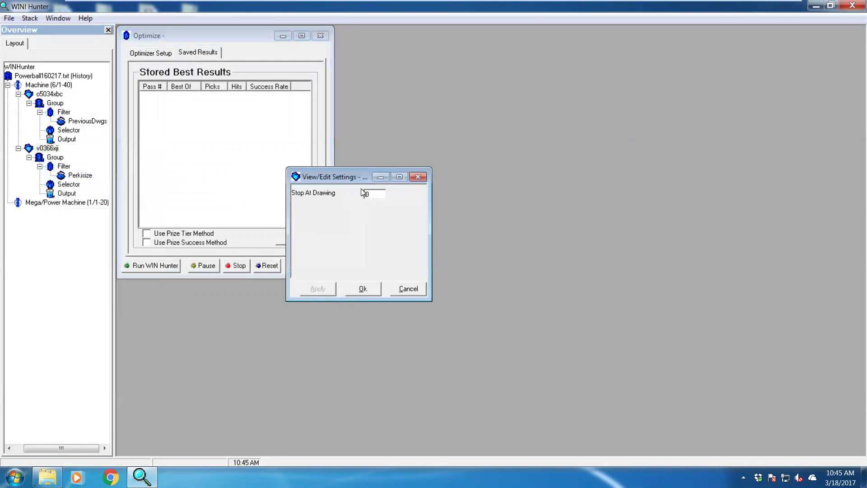
{"action": "type", "text": "10"}
{"action": "left_click", "coordinate": [358, 293]}
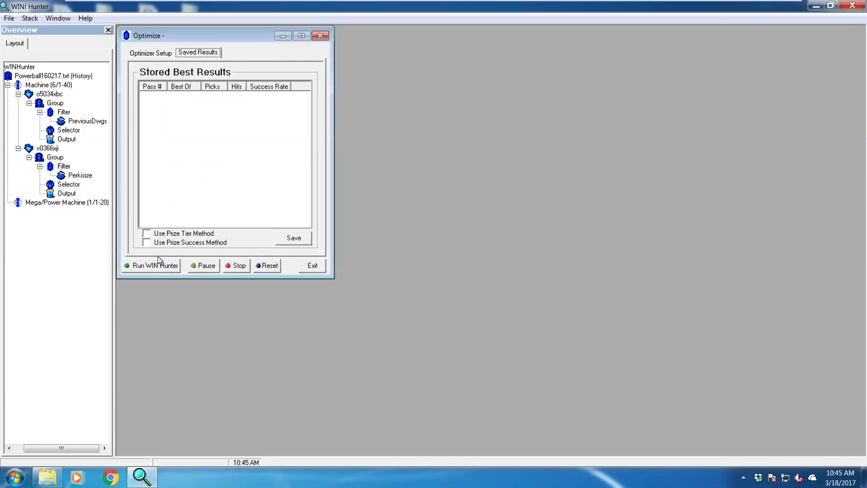
Turn on Use Prize Tier Method, start the optimizer, and move the backtest results aside.
{"action": "left_click", "coordinate": [146, 234]}
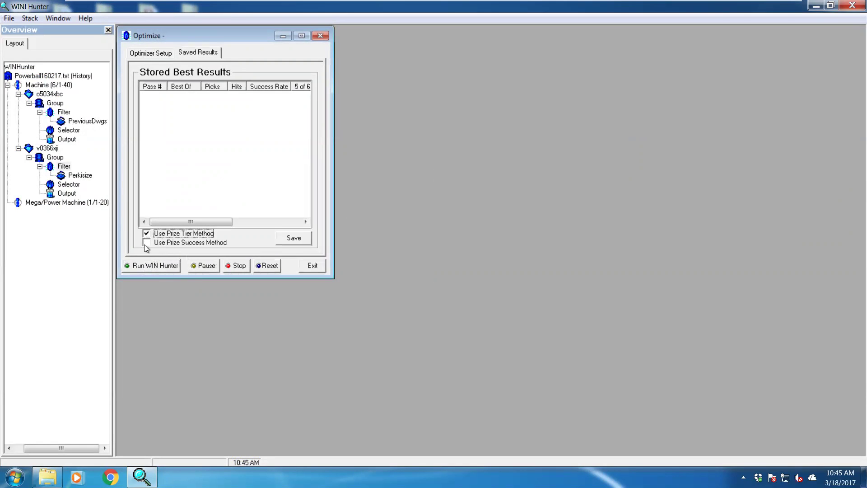
{"action": "left_click", "coordinate": [158, 268]}
{"action": "left_click_drag", "start_coordinate": [140, 33], "coordinate": [570, 42]}
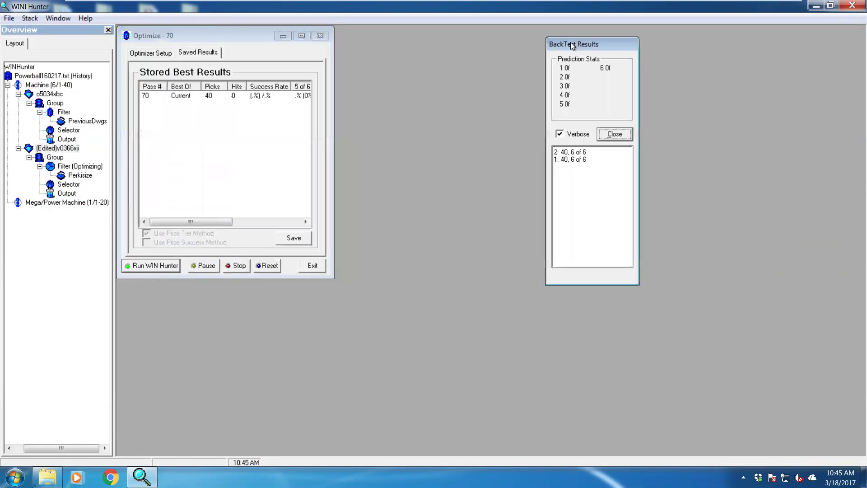
Hide the verbose listing, watch the current settings, and stop the Perkisize optimization at pass 2144.
{"action": "left_click", "coordinate": [565, 134]}
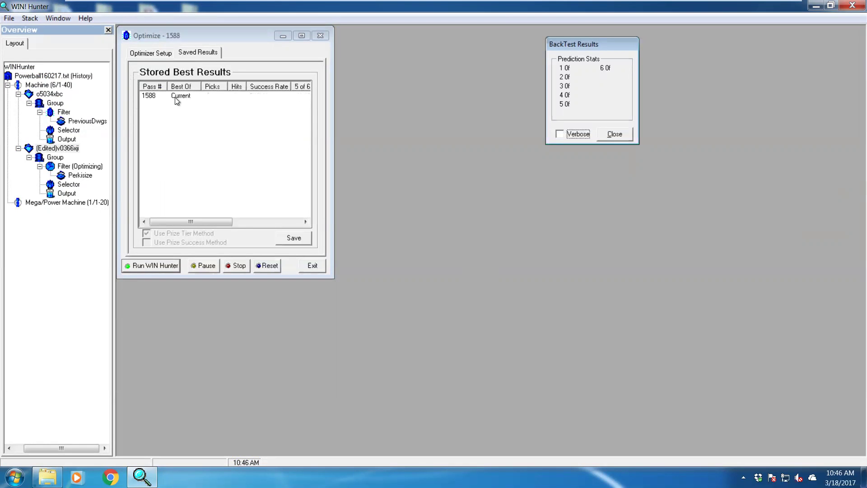
{"action": "left_click", "coordinate": [144, 51]}
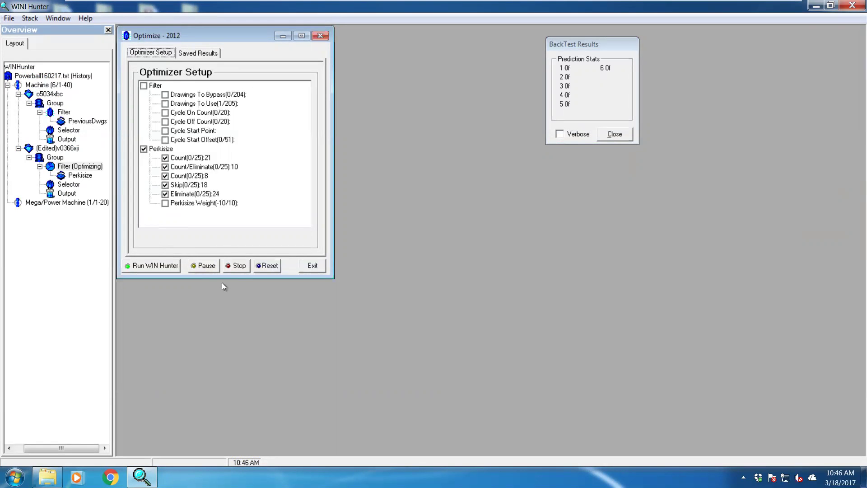
{"action": "left_click", "coordinate": [238, 267]}
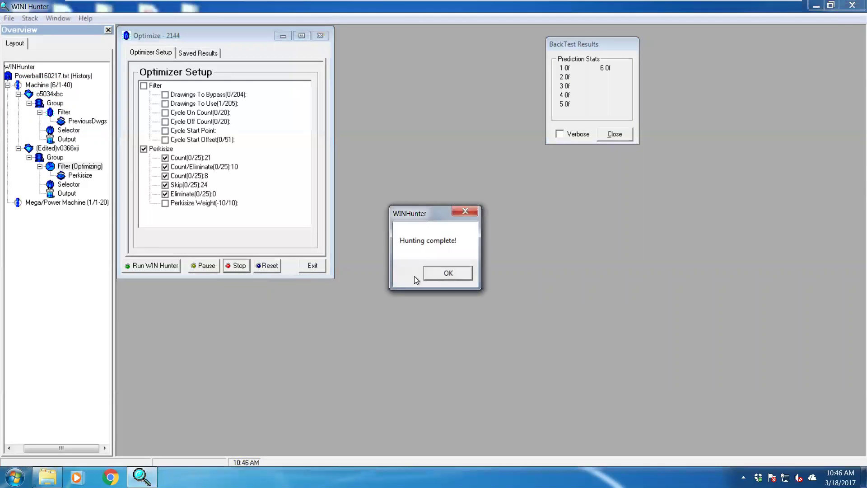
Dismiss Hunting complete, close the optimizer and results, and check the PreviousDwgs settings unchanged.
{"action": "left_click", "coordinate": [313, 266]}
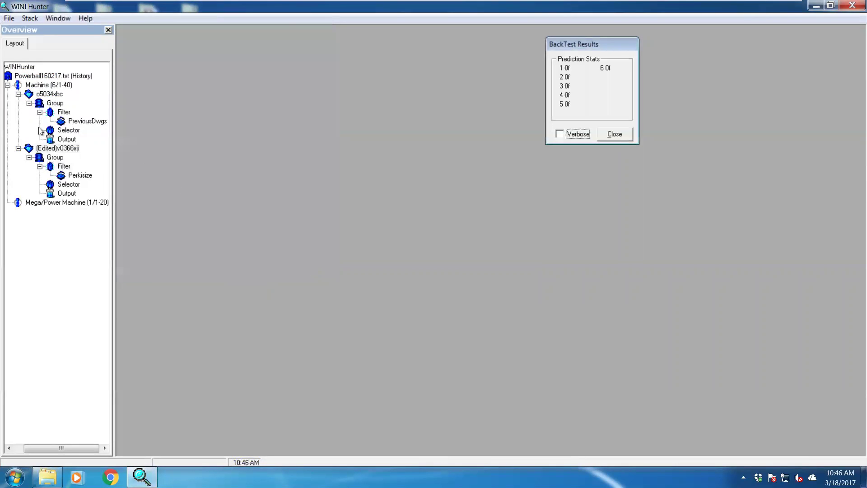
{"action": "left_click", "coordinate": [613, 134]}
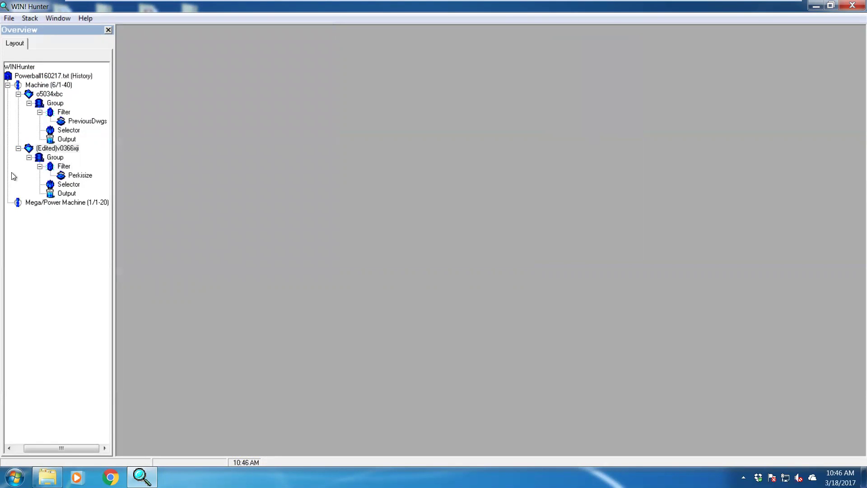
{"action": "right_click", "coordinate": [73, 121]}
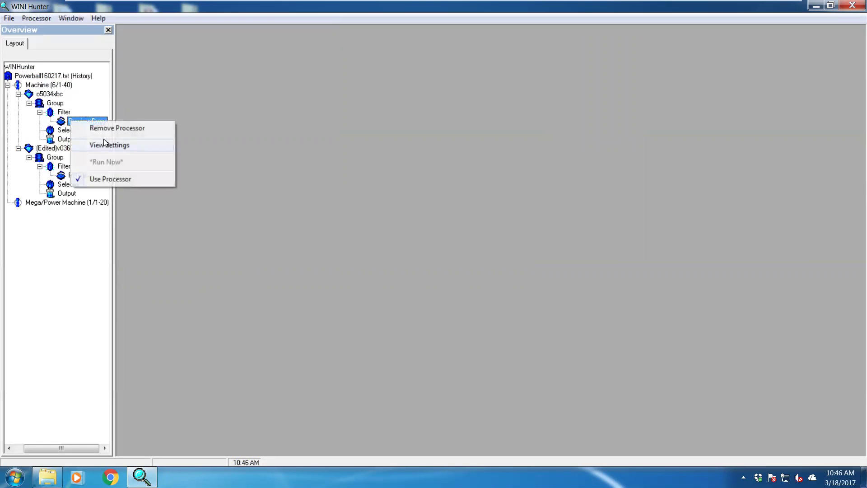
{"action": "left_click", "coordinate": [104, 142]}
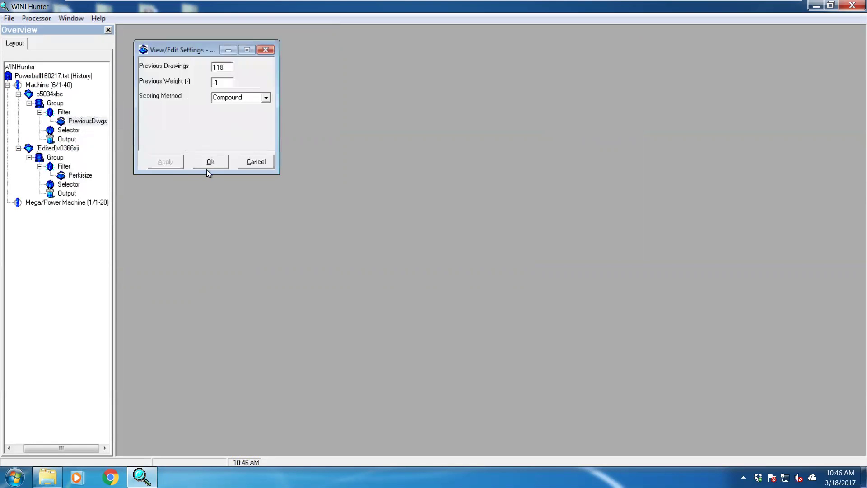
{"action": "left_click", "coordinate": [212, 163]}
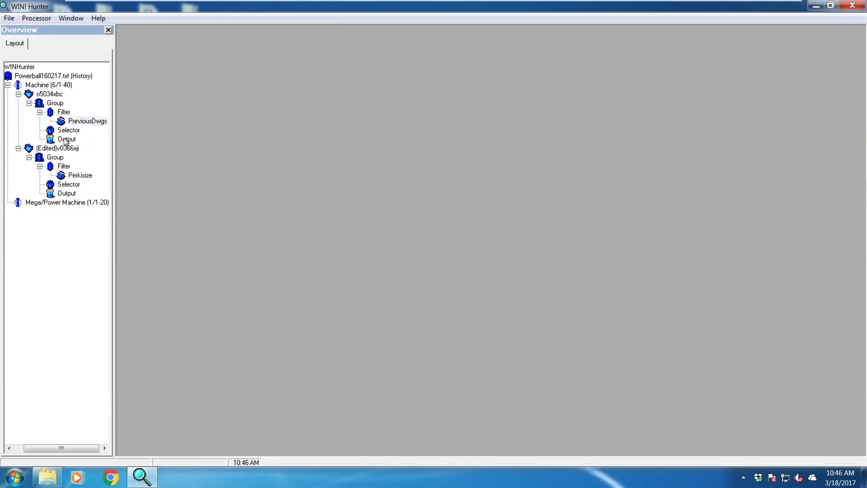
Change the o5034xbc output's Jackpot Cutoff Qty from 40 to 10.
{"action": "right_click", "coordinate": [66, 140]}
{"action": "left_click", "coordinate": [105, 149]}
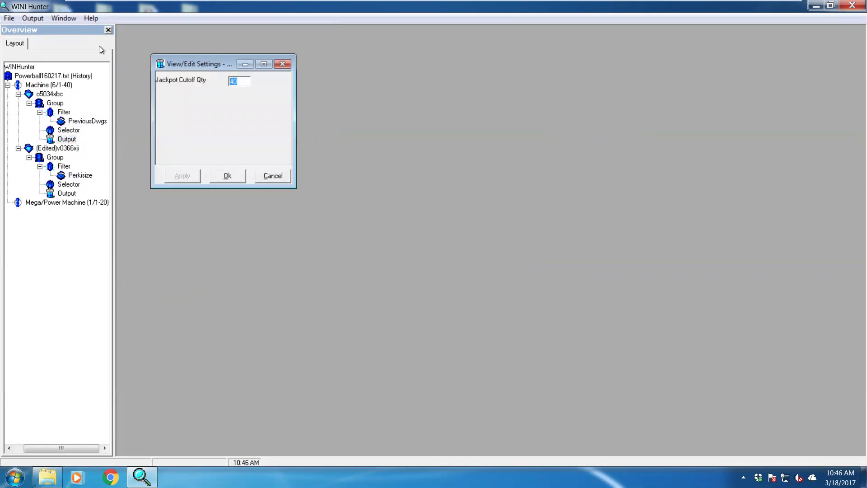
{"action": "type", "text": "10"}
{"action": "left_click", "coordinate": [224, 176]}
Backtest the o5034xbc stack, scroll its results, and close them.
{"action": "right_click", "coordinate": [50, 94]}
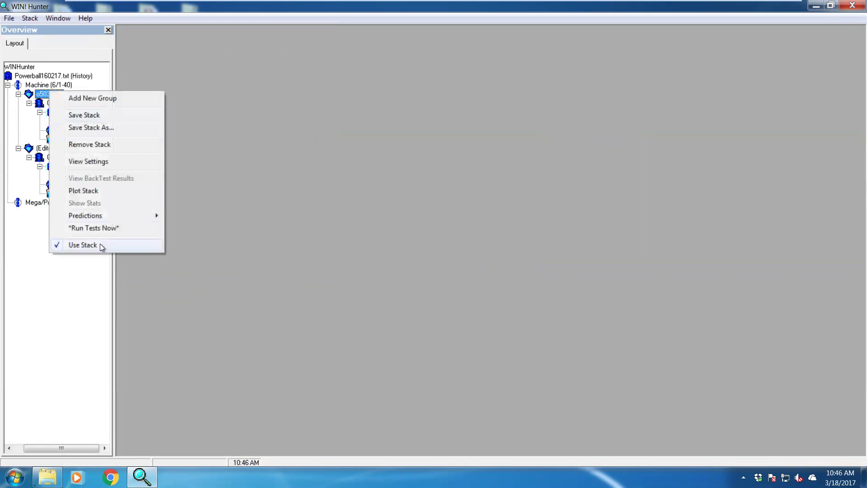
{"action": "left_click", "coordinate": [101, 228]}
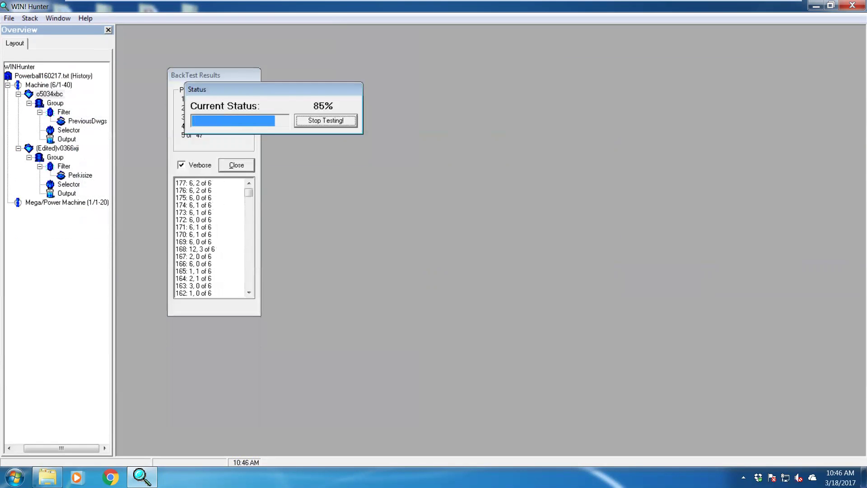
{"action": "left_click_drag", "start_coordinate": [247, 197], "coordinate": [243, 307]}
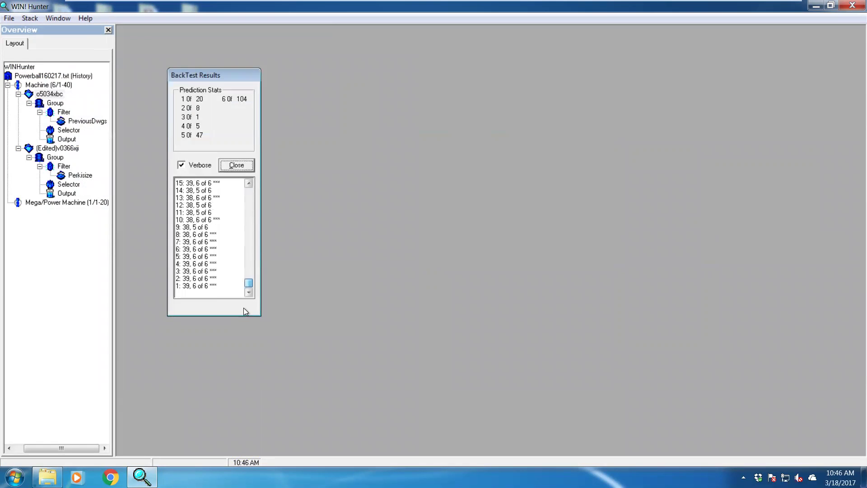
{"action": "left_click", "coordinate": [237, 165]}
Lower the o5034xbc selector's Minimum To Select from 35 to 6.
{"action": "left_click", "coordinate": [60, 131]}
{"action": "right_click", "coordinate": [61, 132]}
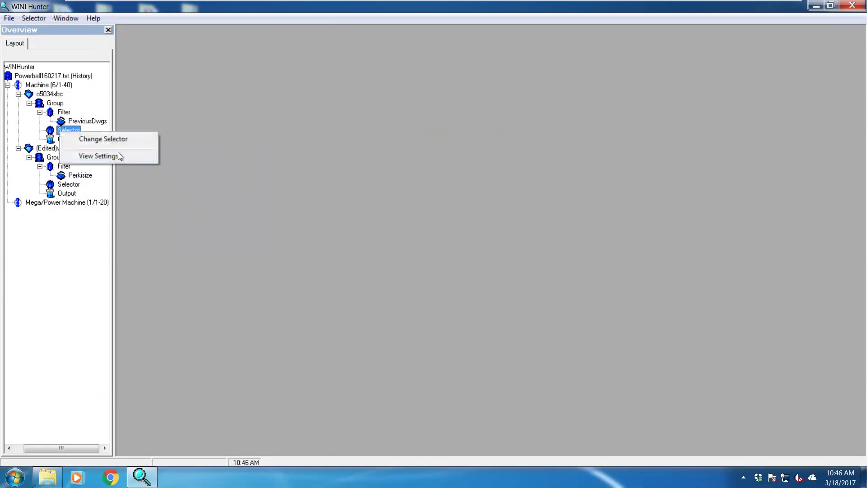
{"action": "left_click", "coordinate": [108, 158]}
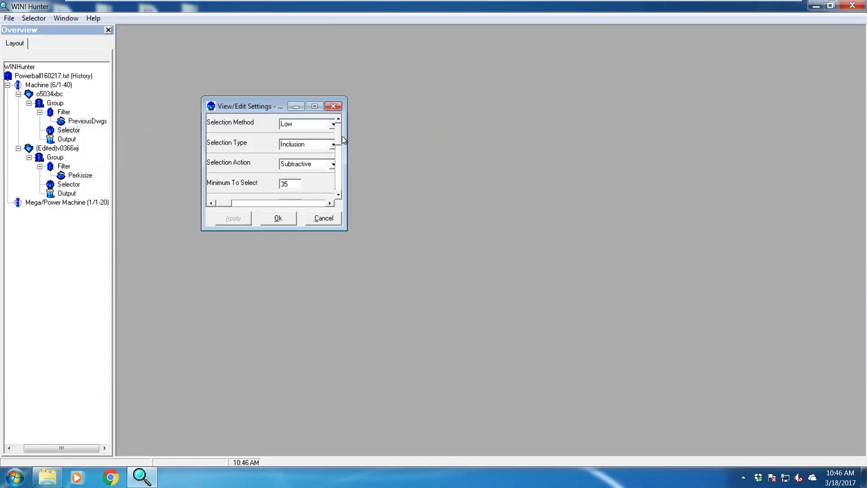
{"action": "scroll", "coordinate": [337, 133], "scroll_direction": "down", "scroll_amount": 2}
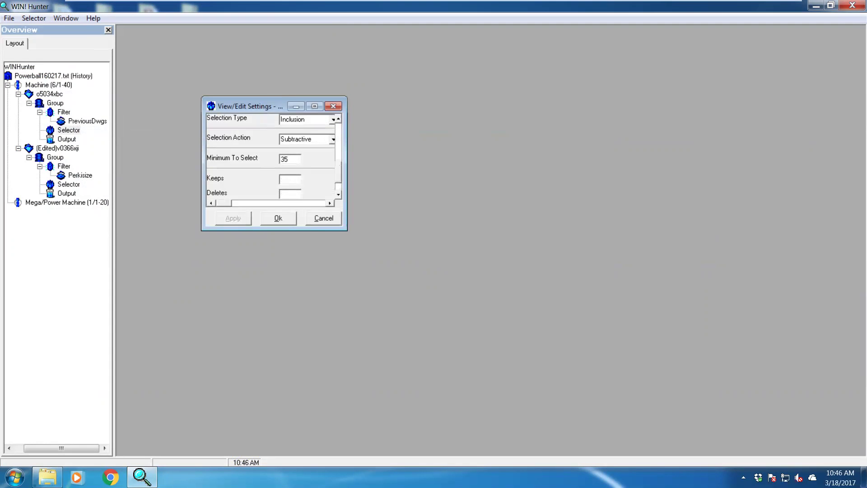
{"action": "key", "text": "Tab"}
{"action": "type", "text": "6"}
{"action": "left_click", "coordinate": [270, 221]}
Backtest o5034xbc again with the new selector setting, getting 106 six-of-six hits.
{"action": "right_click", "coordinate": [47, 93]}
{"action": "left_click", "coordinate": [96, 231]}
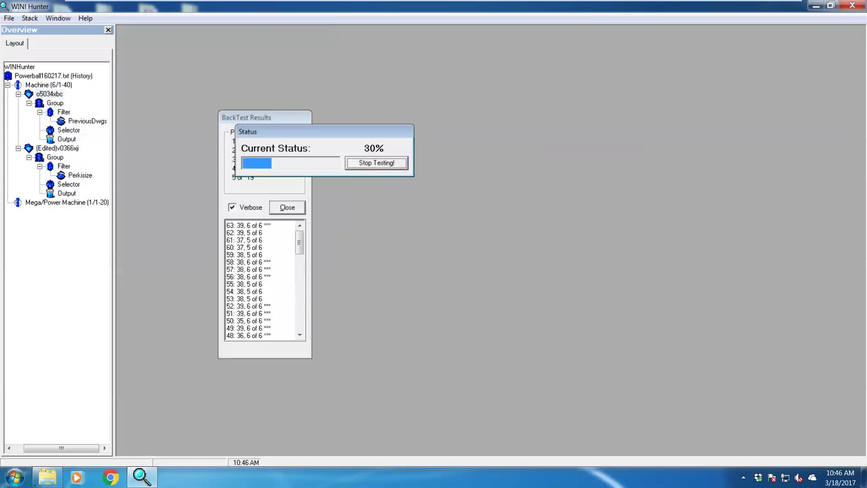
{"action": "mouse_move", "coordinate": [299, 235]}
{"action": "left_mouse_down"}
{"action": "mouse_move", "coordinate": [302, 338]}
{"action": "mouse_move", "coordinate": [296, 235]}
{"action": "left_mouse_up"}
Close the backtest results and review the o5034xbc selector's settings.
{"action": "left_click", "coordinate": [288, 208]}
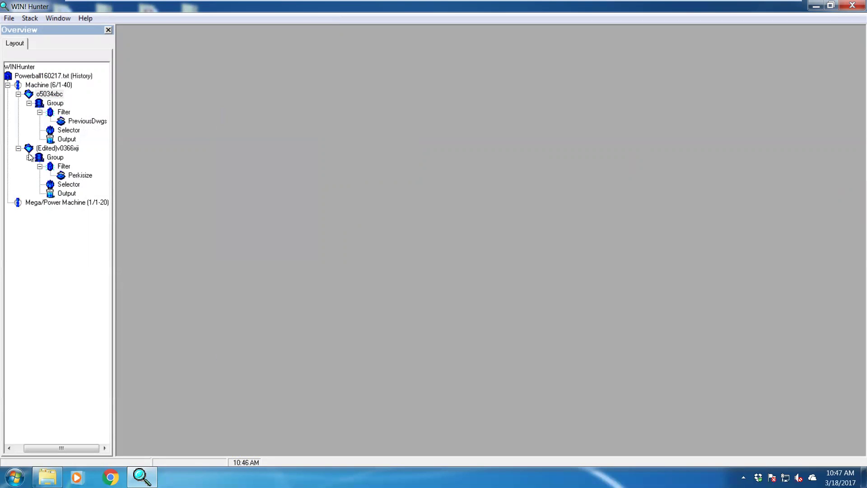
{"action": "right_click", "coordinate": [51, 130]}
{"action": "left_click", "coordinate": [107, 157]}
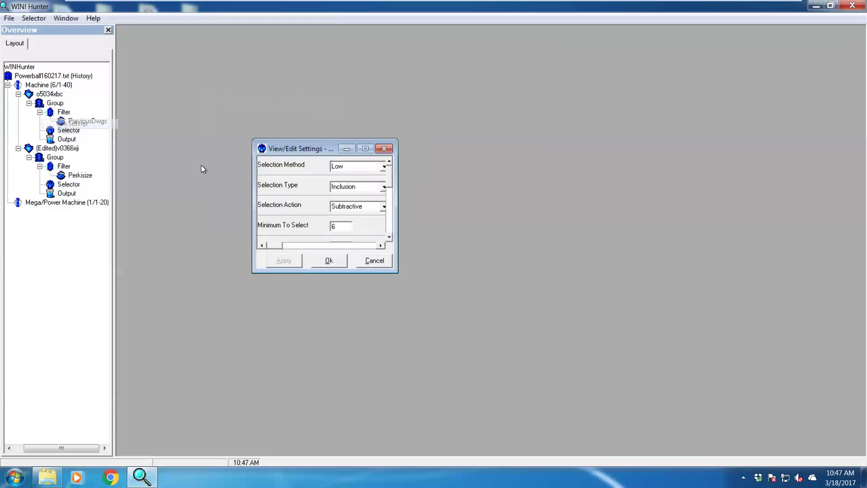
{"action": "mouse_move", "coordinate": [386, 172]}
{"action": "left_mouse_down"}
{"action": "mouse_move", "coordinate": [383, 224]}
{"action": "mouse_move", "coordinate": [378, 197]}
{"action": "mouse_move", "coordinate": [389, 175]}
{"action": "mouse_move", "coordinate": [379, 165]}
{"action": "left_mouse_up"}
{"action": "left_click", "coordinate": [329, 257]}
Change the o5034xbc selector type to O-scope.
{"action": "right_click", "coordinate": [54, 130]}
{"action": "left_click", "coordinate": [101, 141]}
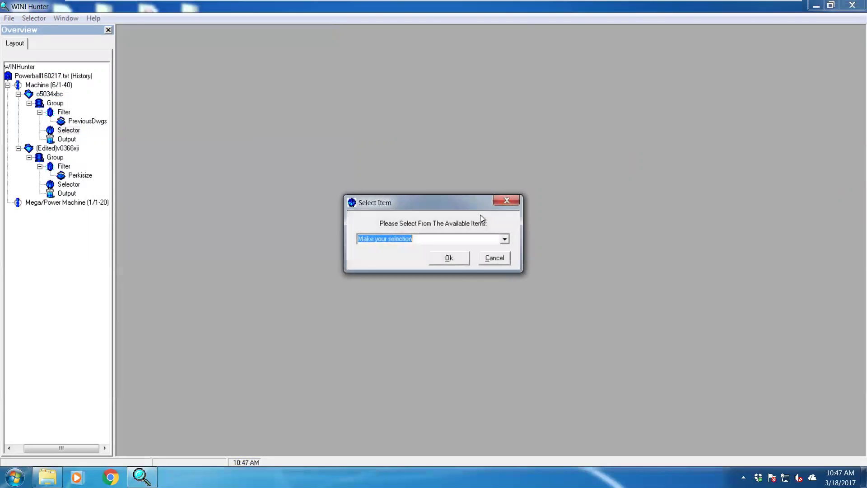
{"action": "left_click", "coordinate": [505, 240]}
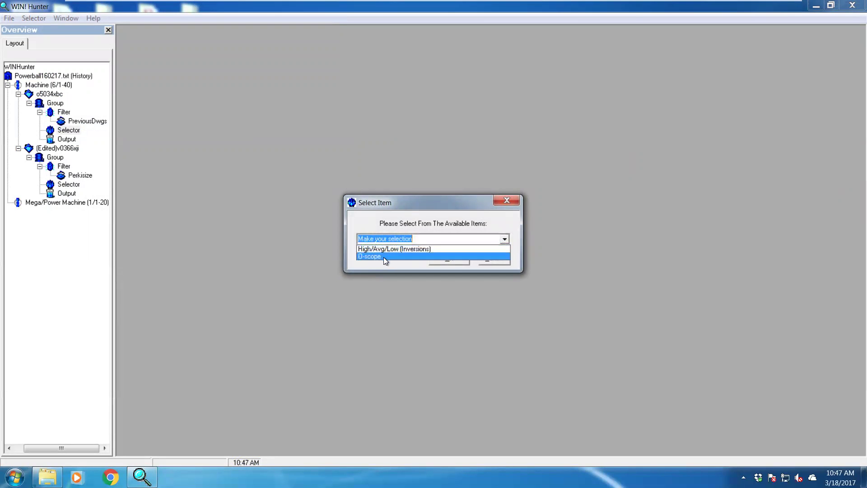
{"action": "left_click", "coordinate": [383, 256]}
{"action": "left_click", "coordinate": [449, 258]}
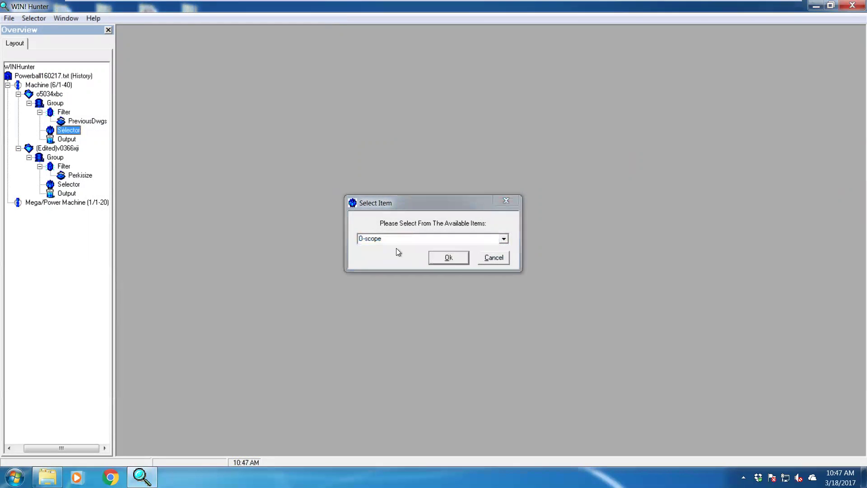
Set the O-scope selector's Minimum To Select to 1.
{"action": "right_click", "coordinate": [54, 130]}
{"action": "left_click", "coordinate": [96, 153]}
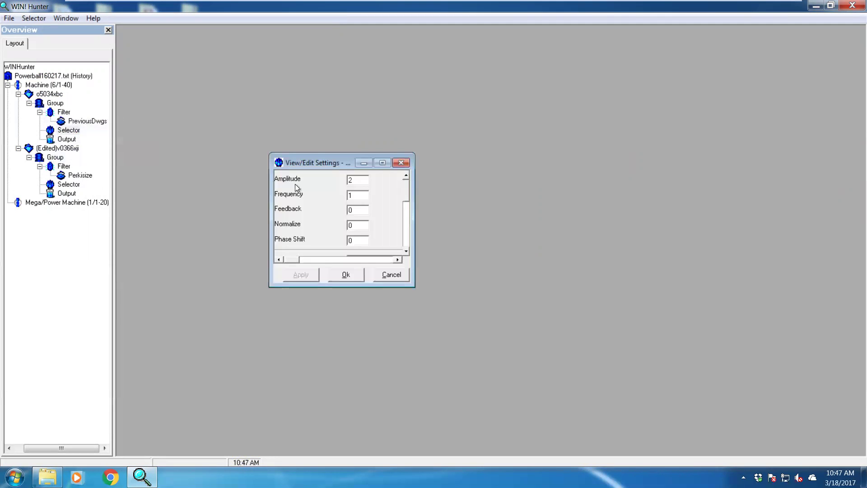
{"action": "left_click_drag", "start_coordinate": [405, 182], "coordinate": [405, 235]}
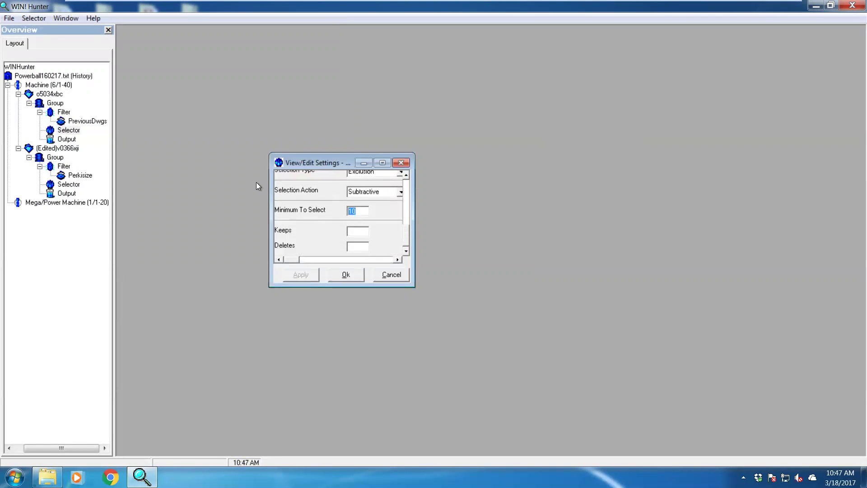
{"action": "type", "text": "1"}
{"action": "left_click", "coordinate": [352, 277]}
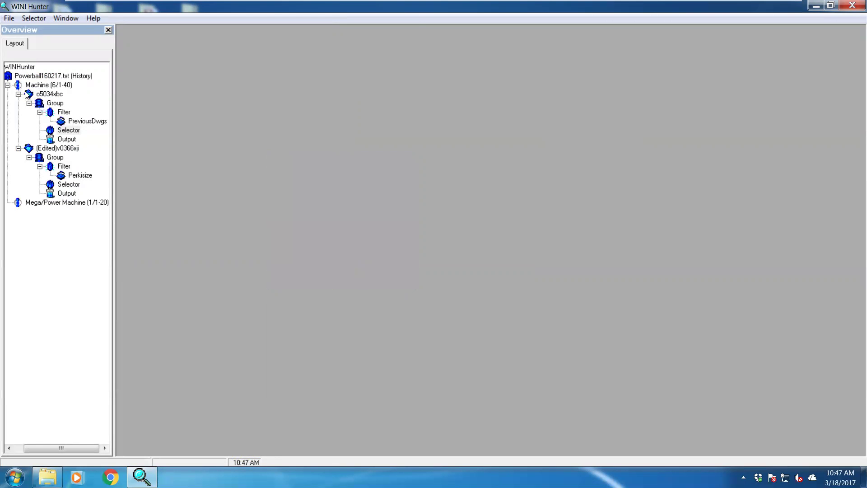
Backtest the o5034xbc stack with the O-scope selector and close the results.
{"action": "right_click", "coordinate": [50, 94]}
{"action": "left_click", "coordinate": [112, 229]}
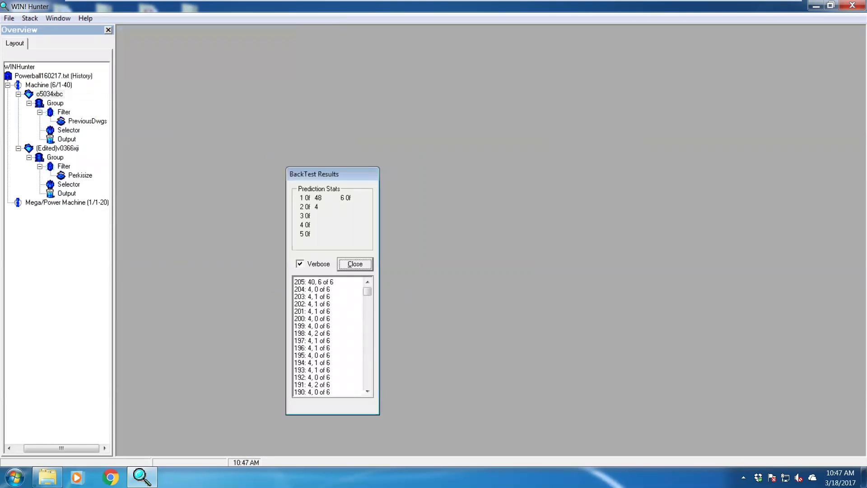
{"action": "left_click_drag", "start_coordinate": [367, 291], "coordinate": [365, 398]}
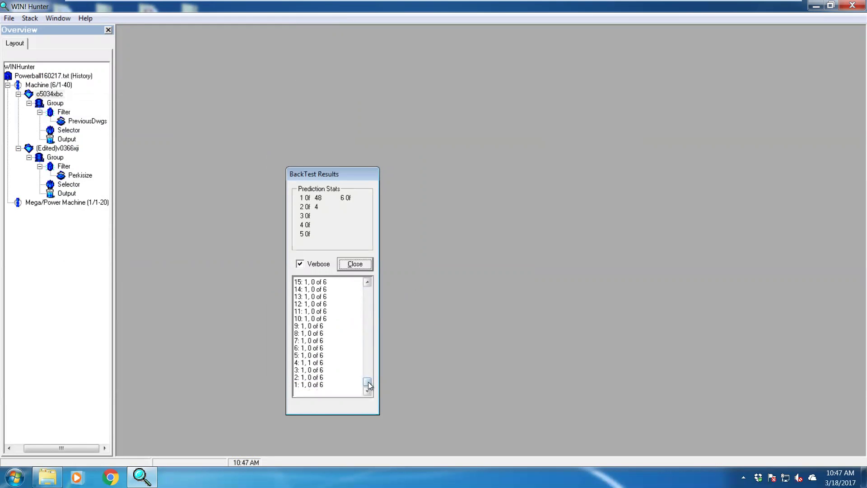
{"action": "left_click_drag", "start_coordinate": [368, 381], "coordinate": [367, 291]}
{"action": "left_click", "coordinate": [364, 265]}
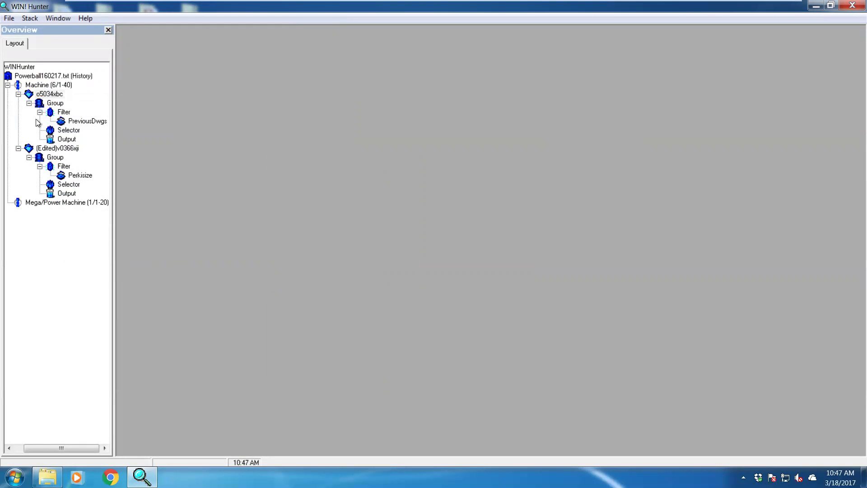
Recheck the O-scope selector's settings and close them unchanged.
{"action": "right_click", "coordinate": [62, 141]}
{"action": "right_click", "coordinate": [66, 131]}
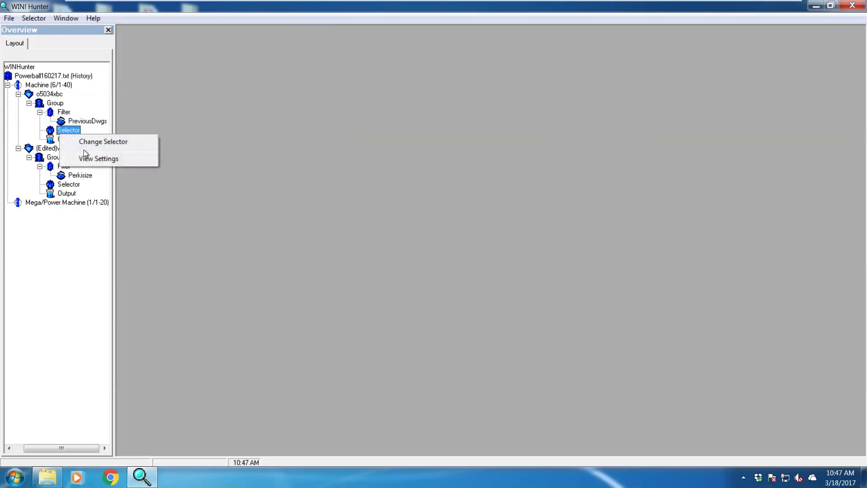
{"action": "left_click", "coordinate": [95, 158]}
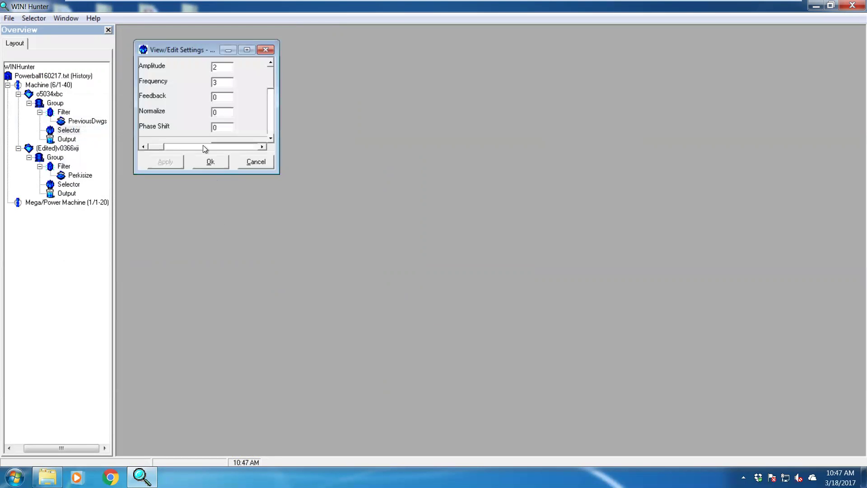
{"action": "left_click", "coordinate": [268, 75]}
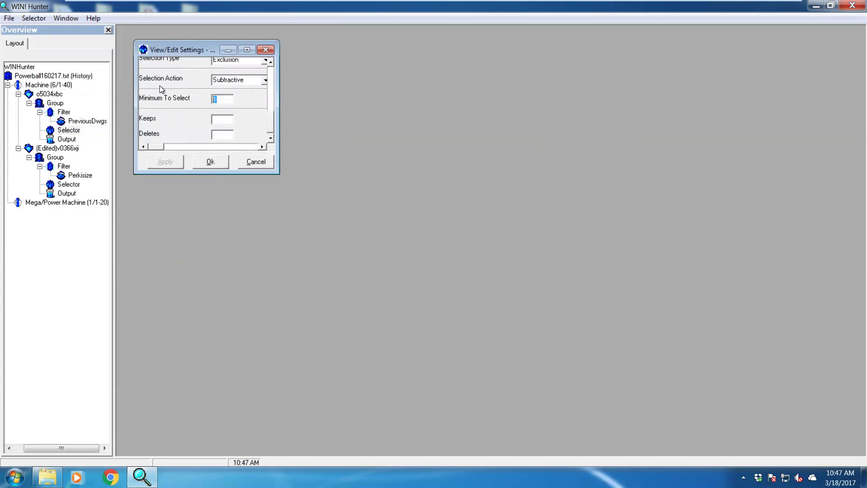
{"action": "scroll", "coordinate": [180, 165], "scroll_direction": "down", "scroll_amount": 3}
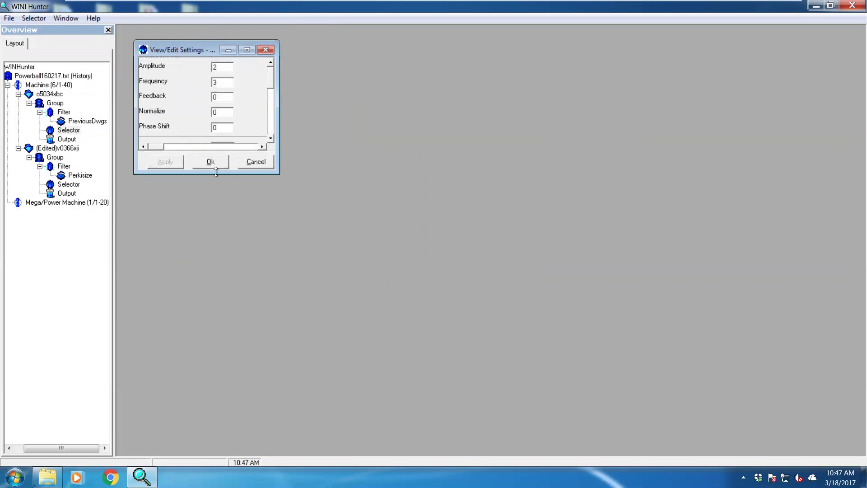
{"action": "left_click", "coordinate": [210, 162]}
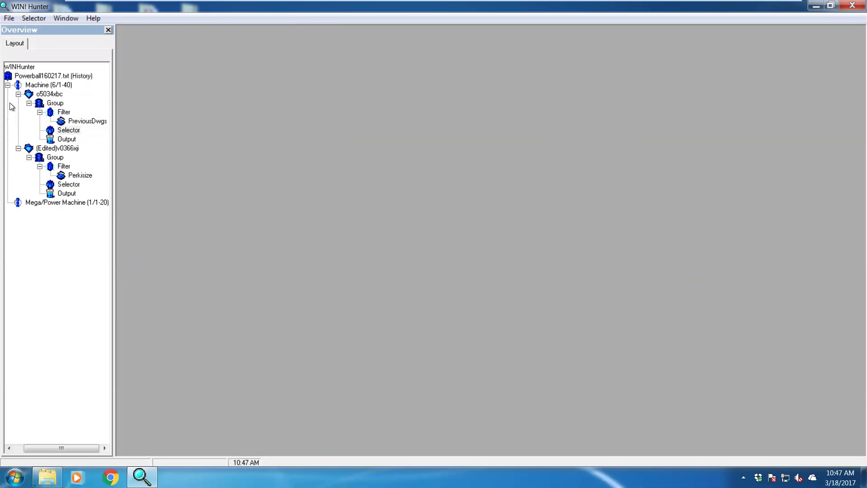
Rerun the o5034xbc backtest, review the 2 six-of-six and 6 five-of-six hits, then close.
{"action": "right_click", "coordinate": [50, 94]}
{"action": "left_click", "coordinate": [101, 233]}
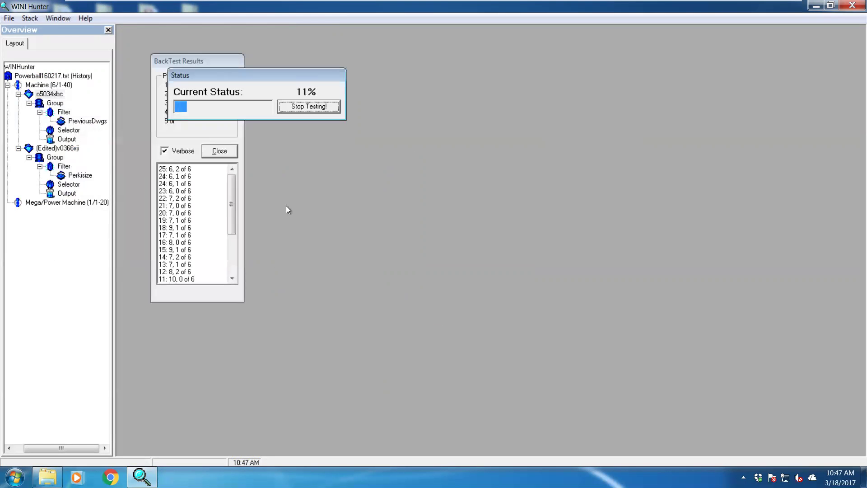
{"action": "left_click_drag", "start_coordinate": [233, 180], "coordinate": [227, 278]}
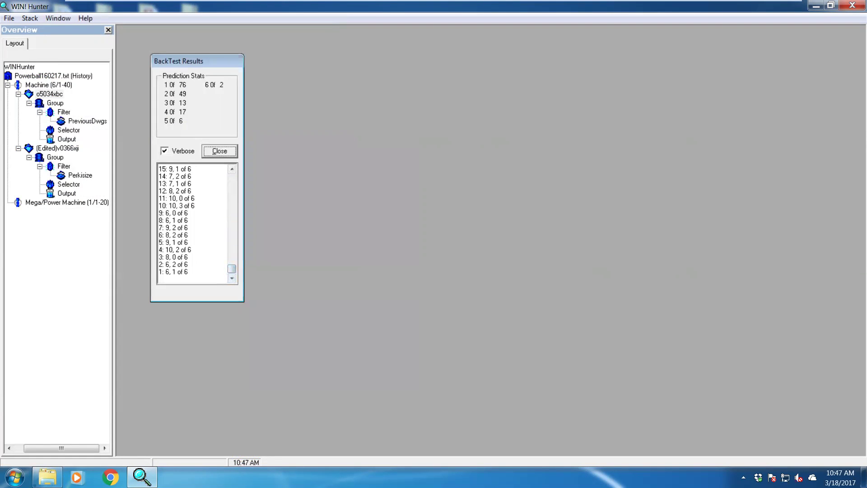
{"action": "left_click_drag", "start_coordinate": [171, 264], "coordinate": [159, 206]}
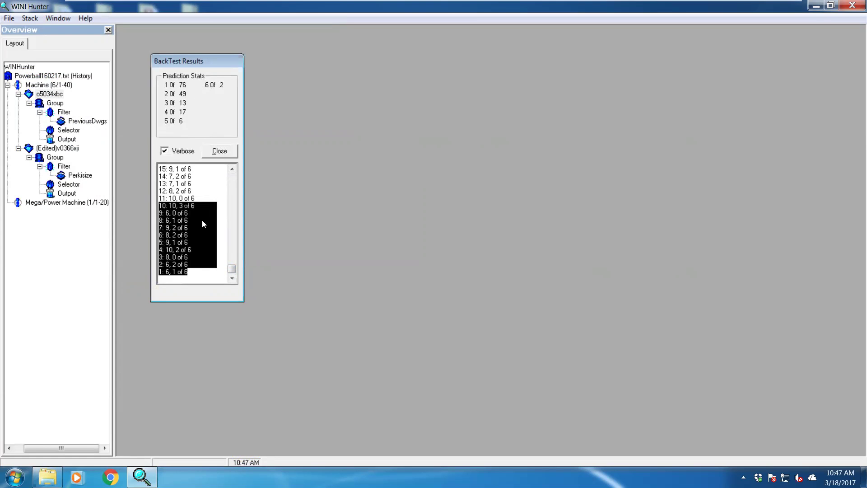
{"action": "left_click", "coordinate": [173, 244]}
{"action": "scroll", "coordinate": [173, 244], "scroll_direction": "up", "scroll_amount": 16}
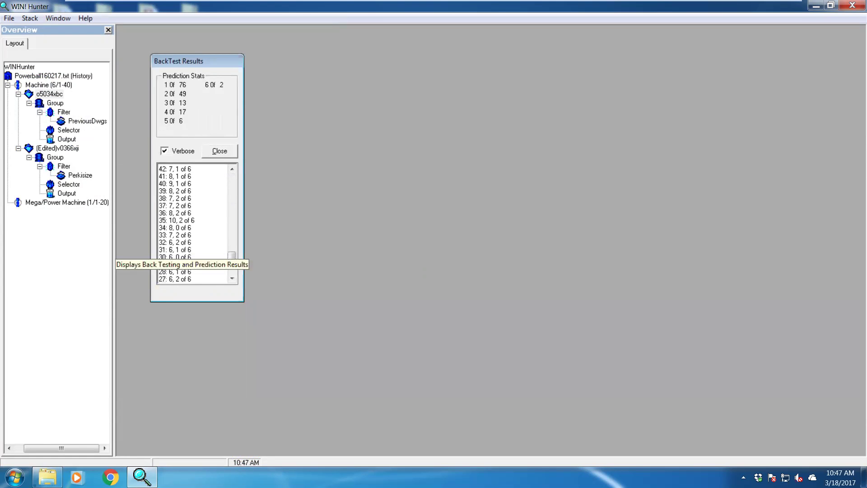
{"action": "scroll", "coordinate": [173, 244], "scroll_direction": "up", "scroll_amount": 15}
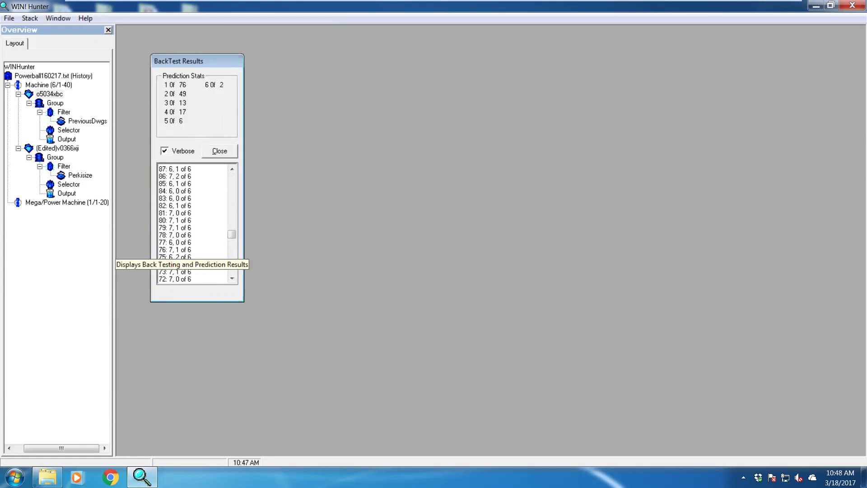
{"action": "scroll", "coordinate": [173, 244], "scroll_direction": "up", "scroll_amount": 20}
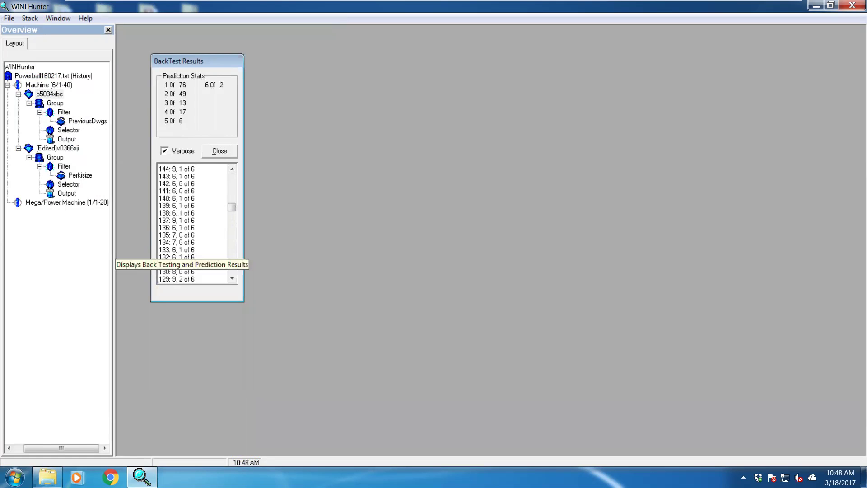
{"action": "scroll", "coordinate": [173, 244], "scroll_direction": "up", "scroll_amount": 2}
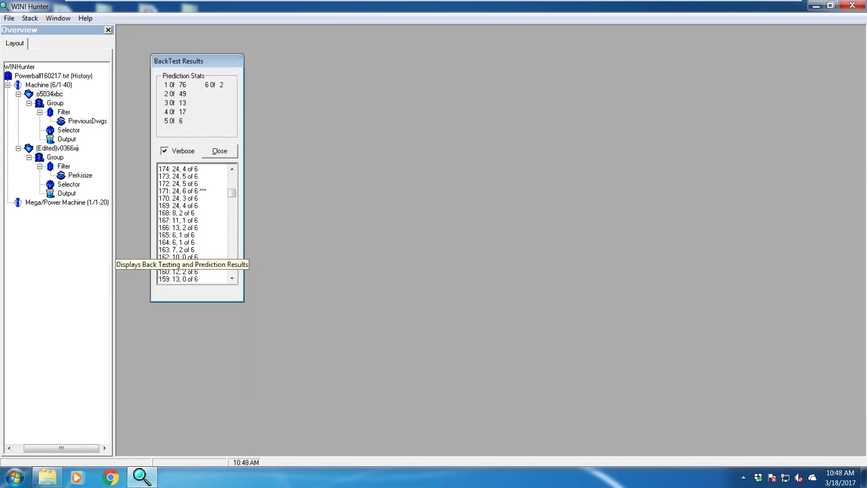
{"action": "scroll", "coordinate": [213, 191], "scroll_direction": "up", "scroll_amount": 7}
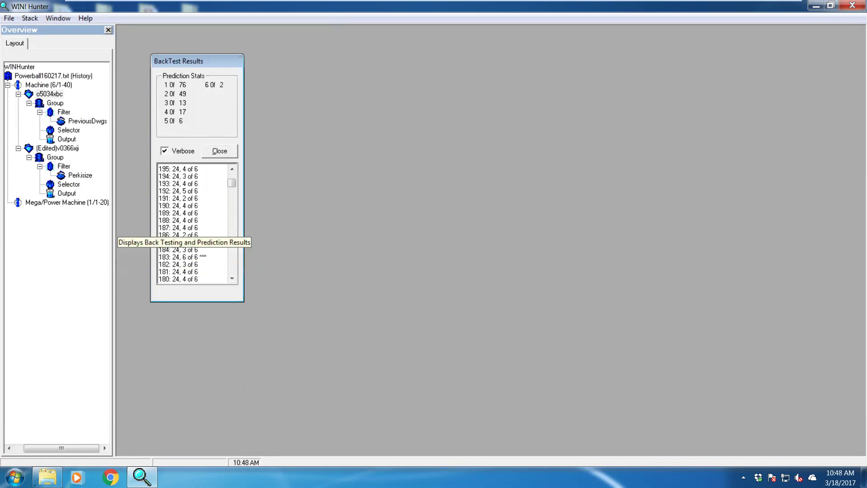
{"action": "scroll", "coordinate": [194, 224], "scroll_direction": "up", "scroll_amount": 3}
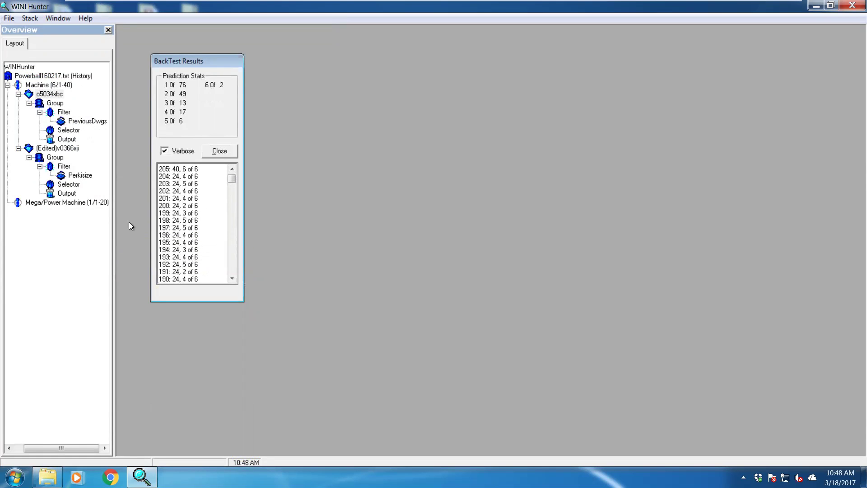
{"action": "left_click", "coordinate": [216, 153]}
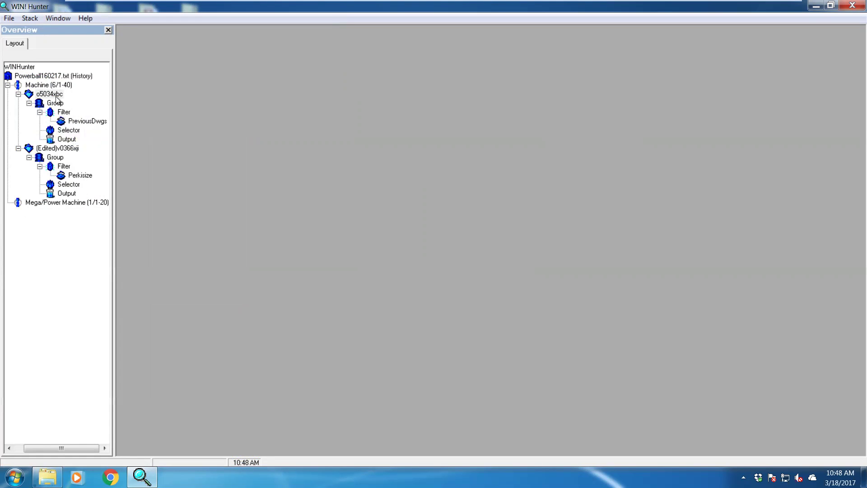
Enter 1 for the PreviousDwgs filter's Previous Drawings setting and apply it.
{"action": "right_click", "coordinate": [74, 123]}
{"action": "left_click", "coordinate": [103, 148]}
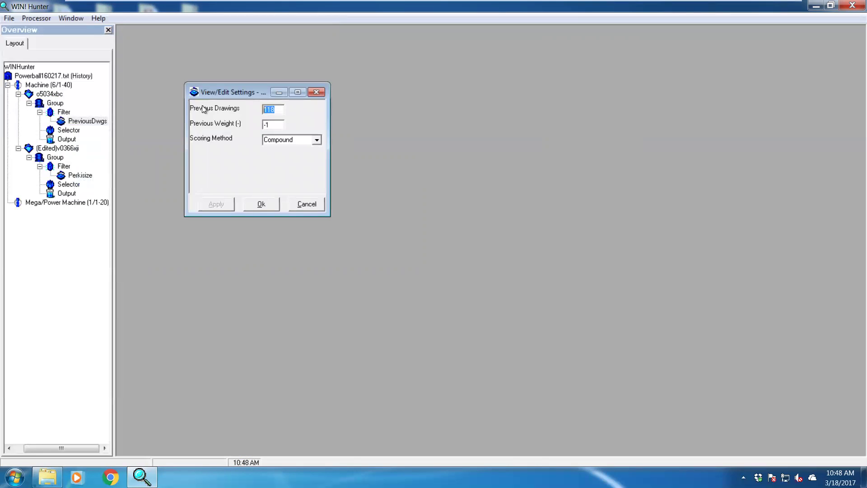
{"action": "type", "text": "1"}
{"action": "left_click", "coordinate": [211, 203]}
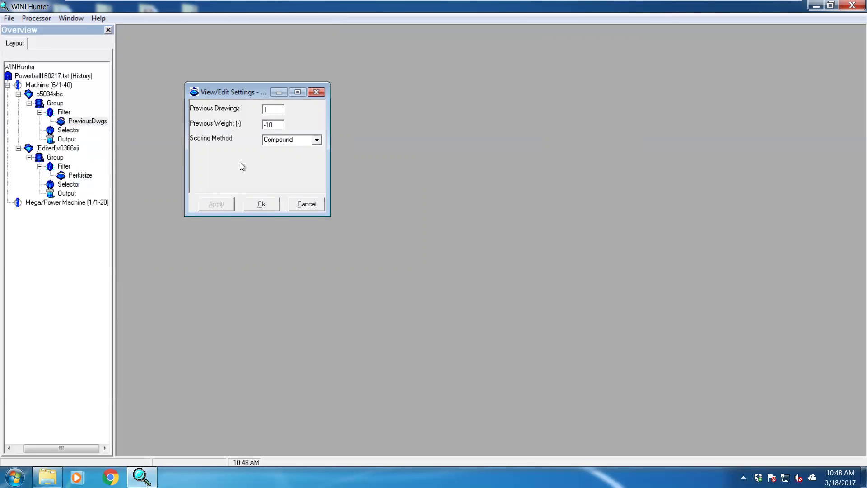
{"action": "left_click", "coordinate": [262, 204]}
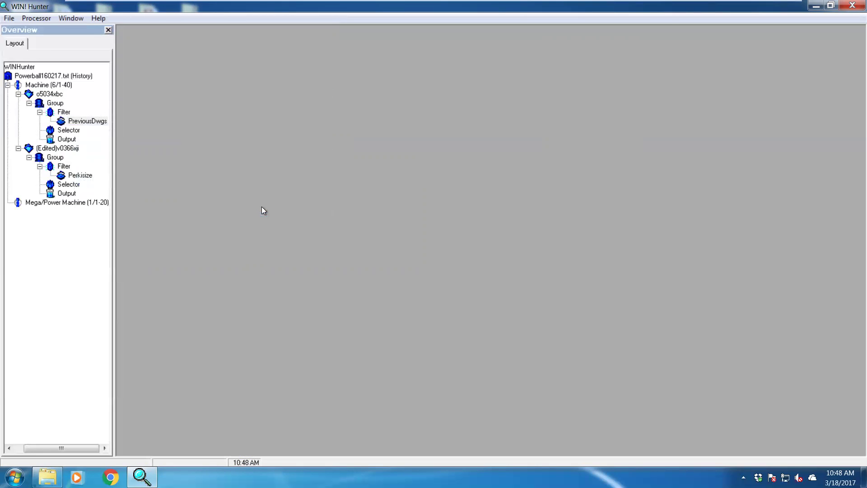
Enter 1 for the o5034xbc stack's Stop At Drawing setting and apply it.
{"action": "right_click", "coordinate": [45, 94]}
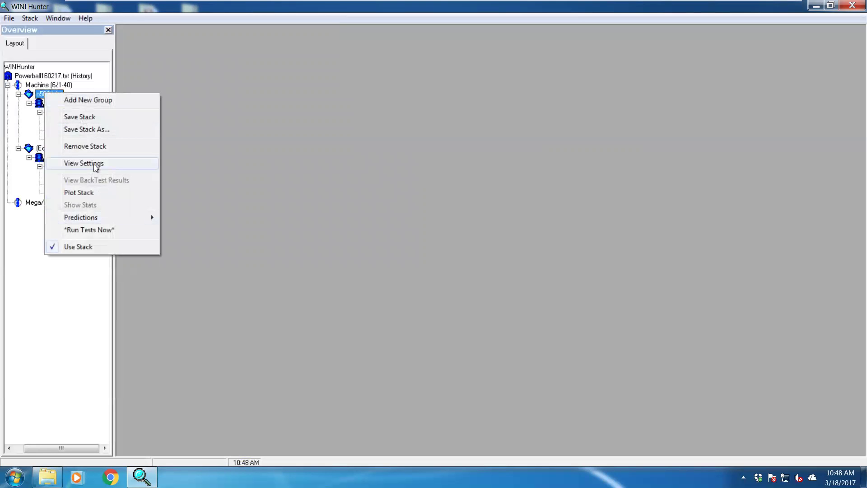
{"action": "left_click", "coordinate": [94, 164]}
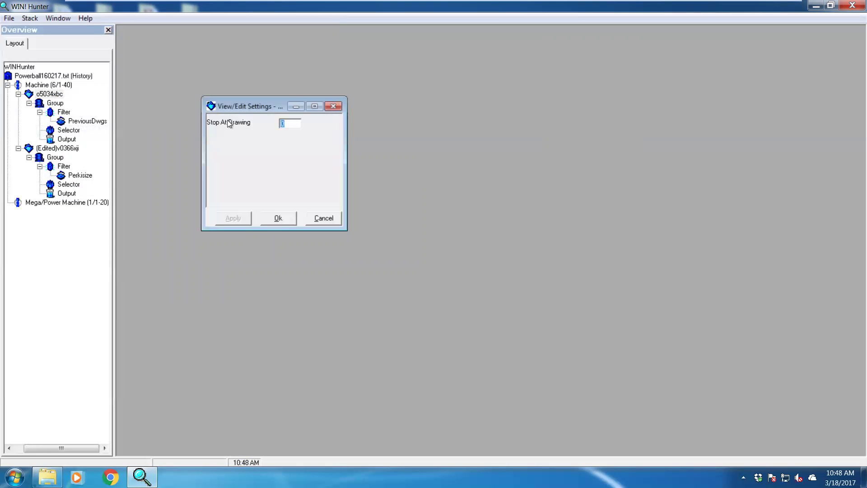
{"action": "type", "text": "1"}
{"action": "left_click", "coordinate": [231, 220]}
{"action": "left_click", "coordinate": [273, 218]}
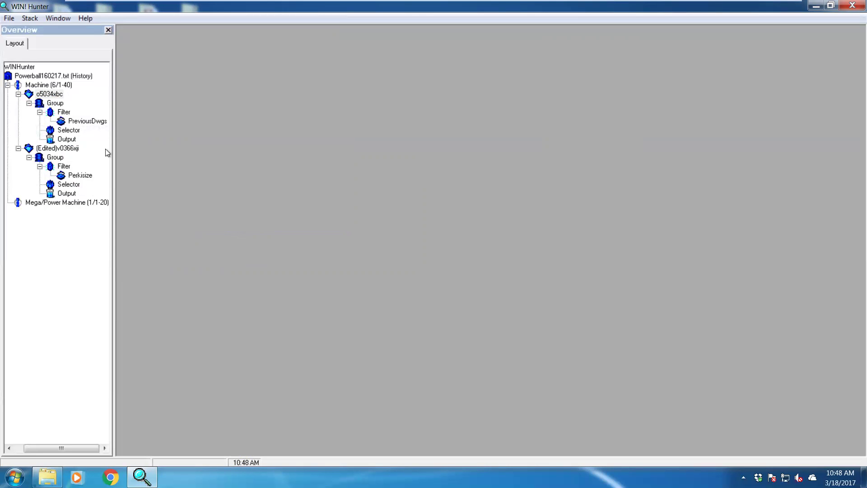
In the filter's optimizer, include PreviousDwgs and cap Previous Drawings at a maximum of 50.
{"action": "right_click", "coordinate": [63, 112]}
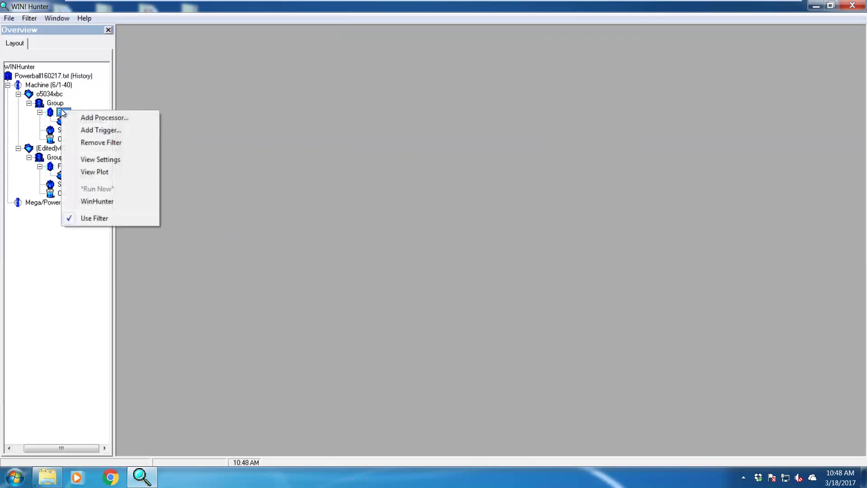
{"action": "left_click", "coordinate": [99, 201]}
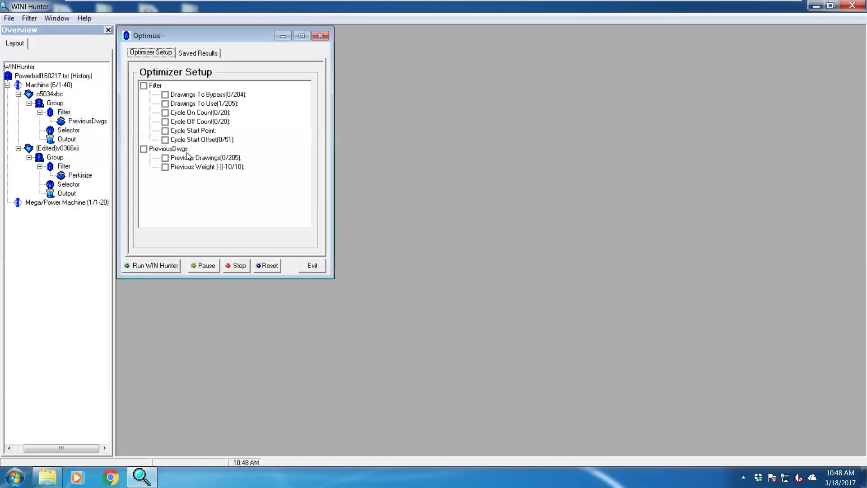
{"action": "left_click", "coordinate": [144, 149]}
{"action": "double_click", "coordinate": [186, 159]}
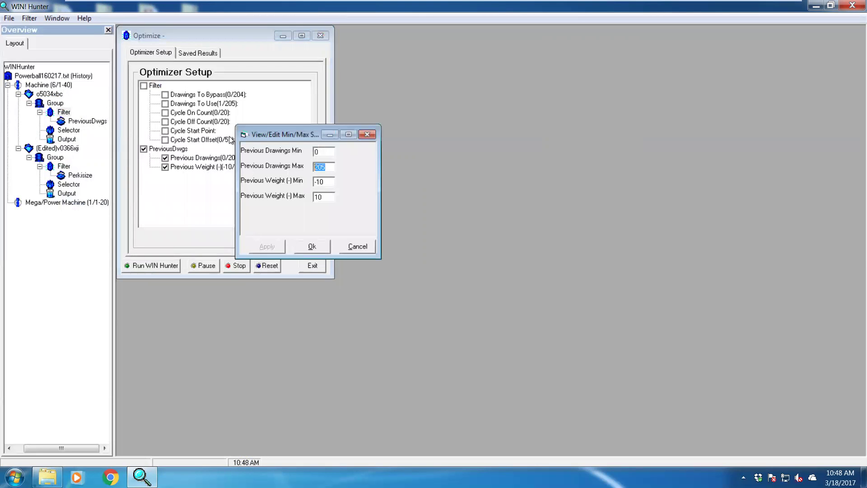
{"action": "type", "text": "50"}
{"action": "left_click", "coordinate": [312, 247]}
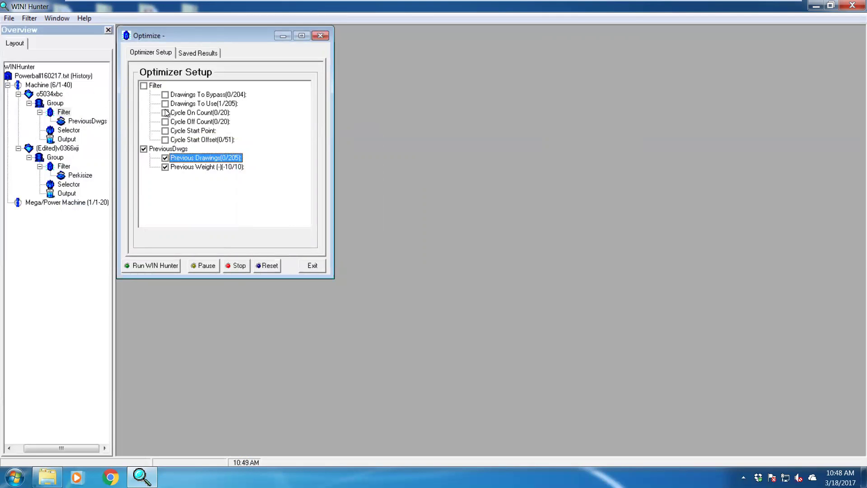
Check the filter's current settings, then turn on Use Prize Tier Method for stored results.
{"action": "right_click", "coordinate": [61, 114]}
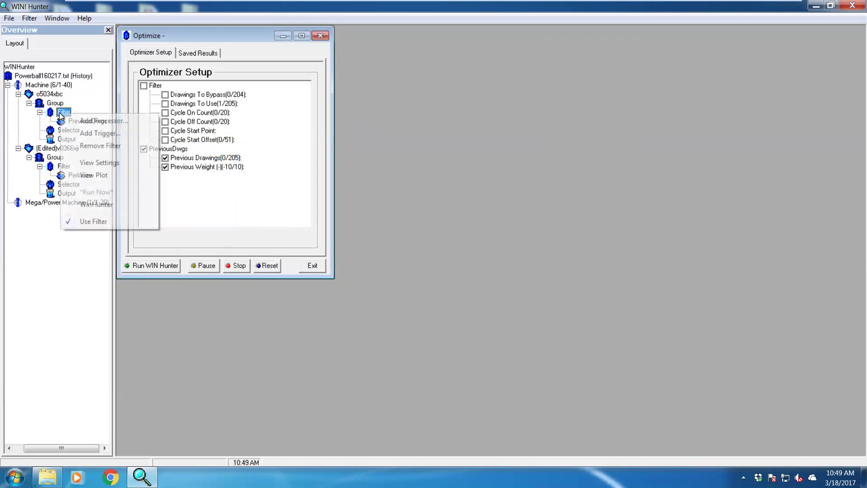
{"action": "left_click", "coordinate": [93, 163]}
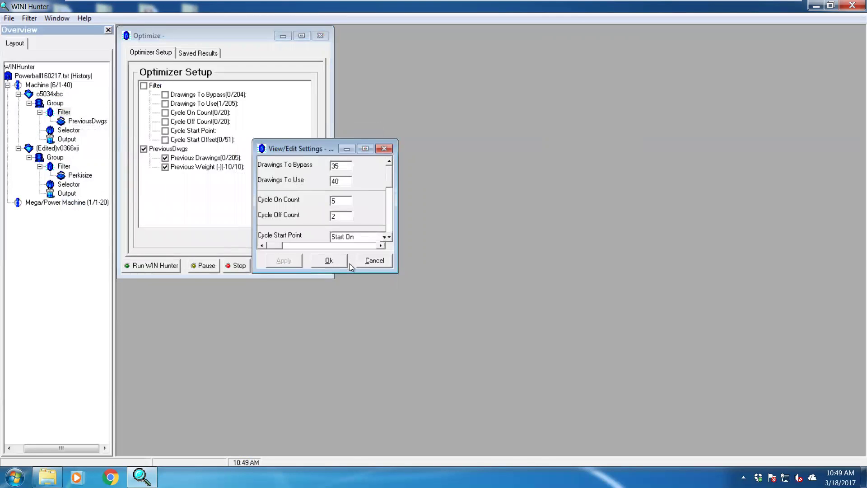
{"action": "left_click", "coordinate": [366, 260]}
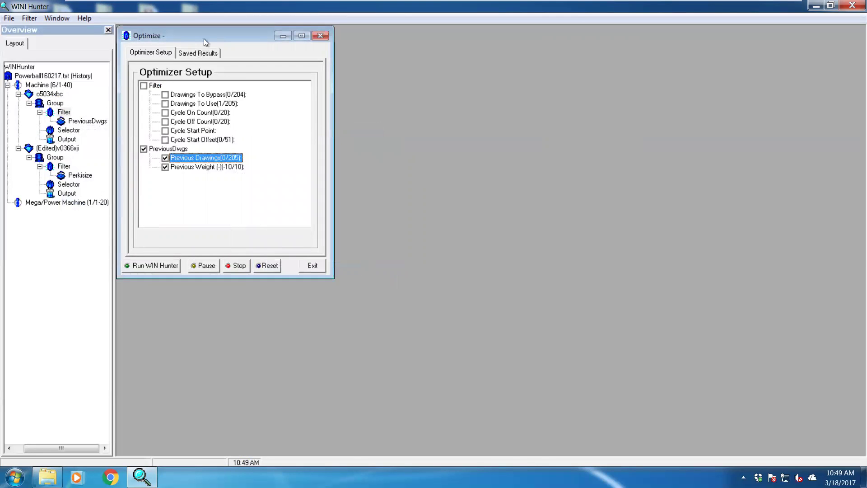
{"action": "left_click", "coordinate": [195, 53]}
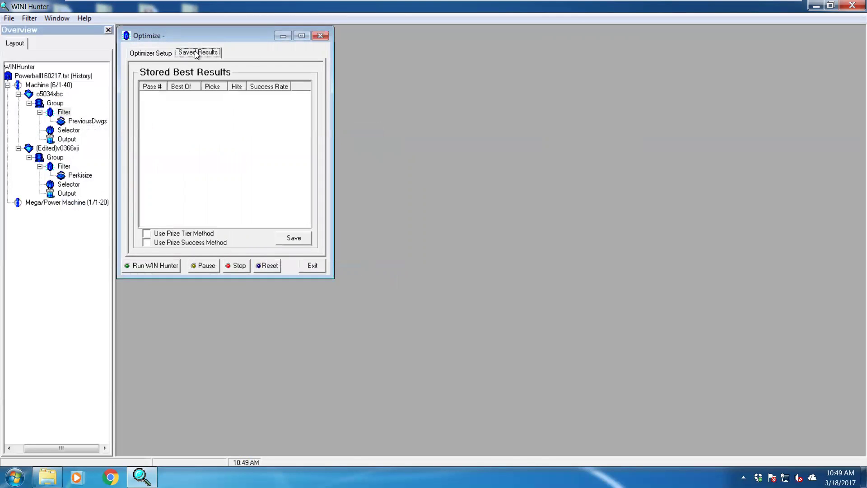
{"action": "left_click", "coordinate": [147, 235]}
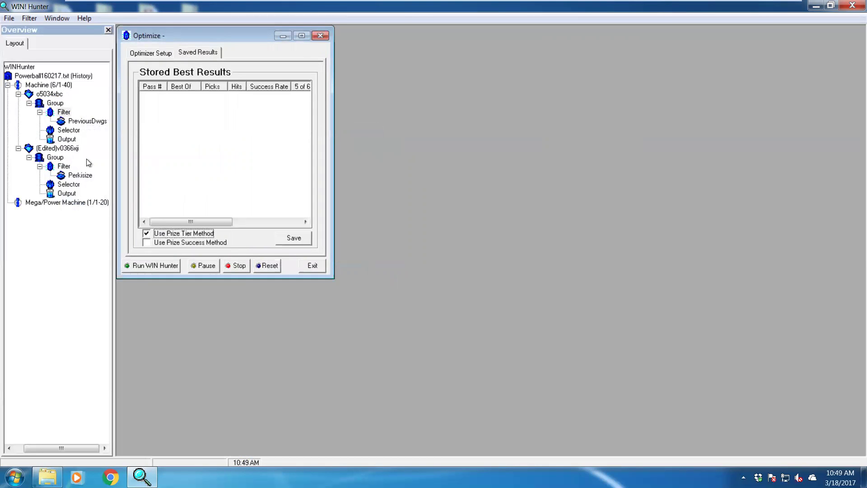
Start the PreviousDwgs optimization with Verbose off and move the results and optimizer windows aside.
{"action": "left_click", "coordinate": [154, 267]}
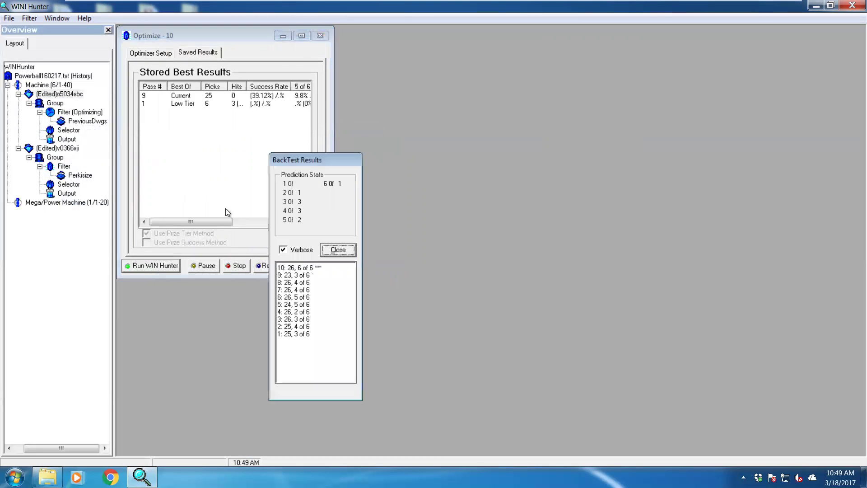
{"action": "left_click", "coordinate": [283, 249]}
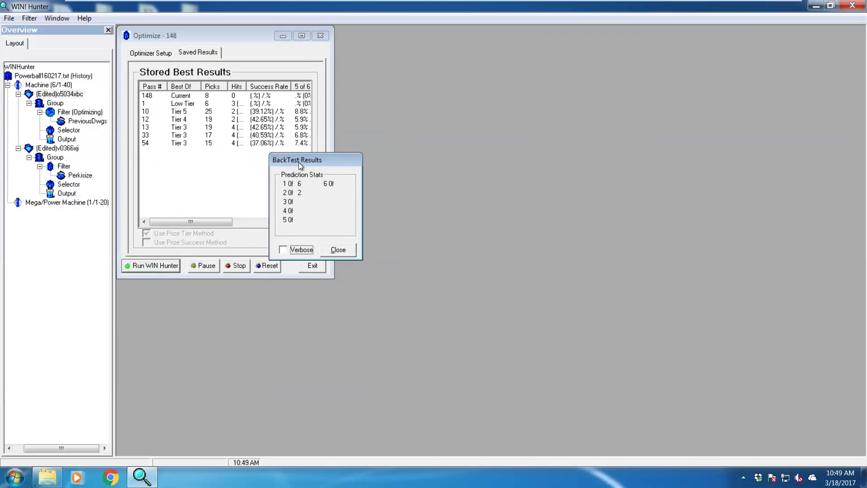
{"action": "left_click_drag", "start_coordinate": [295, 161], "coordinate": [585, 63]}
{"action": "left_click_drag", "start_coordinate": [166, 35], "coordinate": [337, 46]}
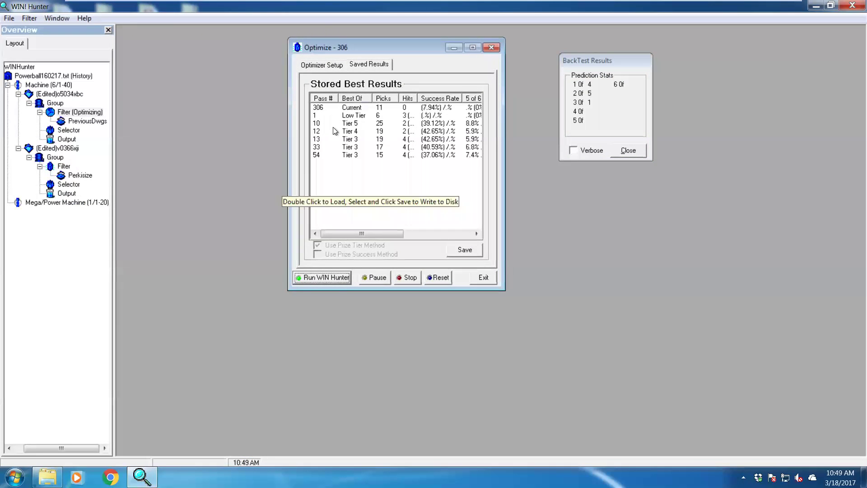
Select the pass 10 Tier 5 stored result and acknowledge Hunting complete.
{"action": "left_click", "coordinate": [329, 155]}
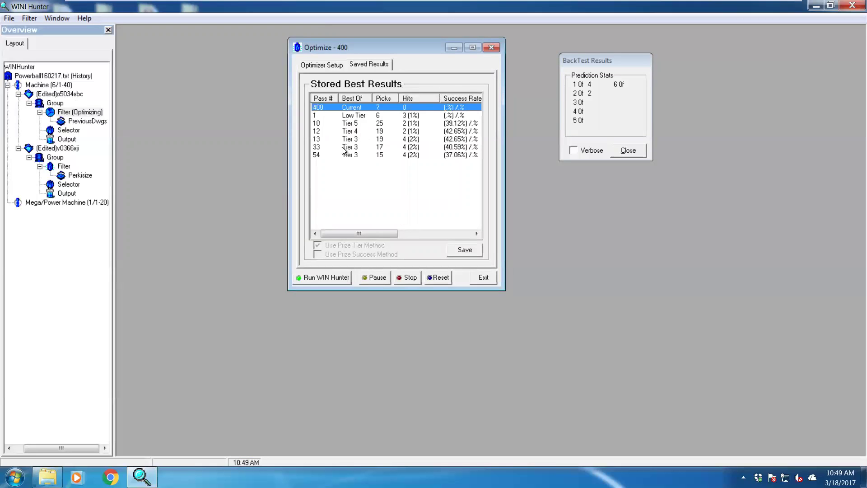
{"action": "left_click", "coordinate": [348, 124]}
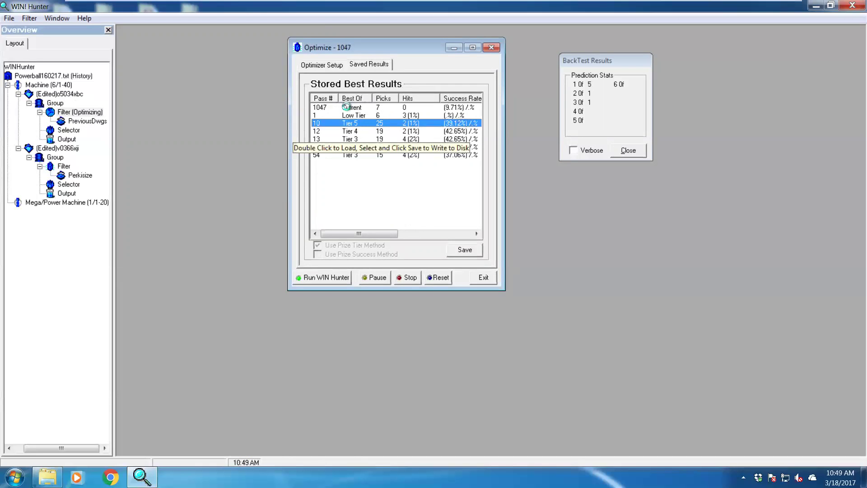
{"action": "left_click", "coordinate": [440, 276]}
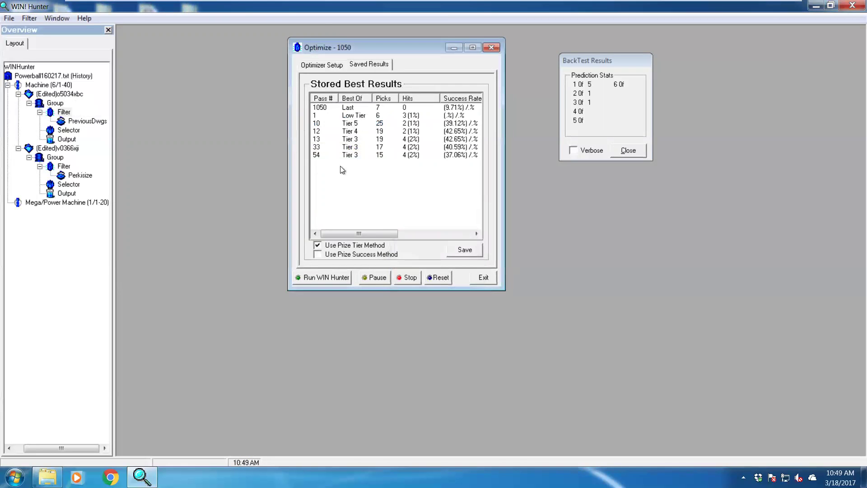
Load pass 10 as the new stack Optimized Pass# 10 and run its backtest.
{"action": "double_click", "coordinate": [350, 123]}
{"action": "left_click", "coordinate": [421, 274]}
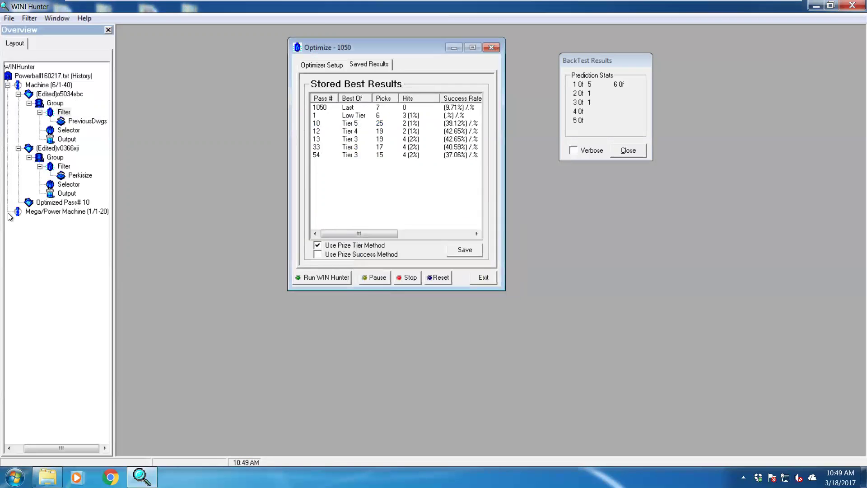
{"action": "left_click", "coordinate": [54, 205]}
{"action": "right_click", "coordinate": [54, 206]}
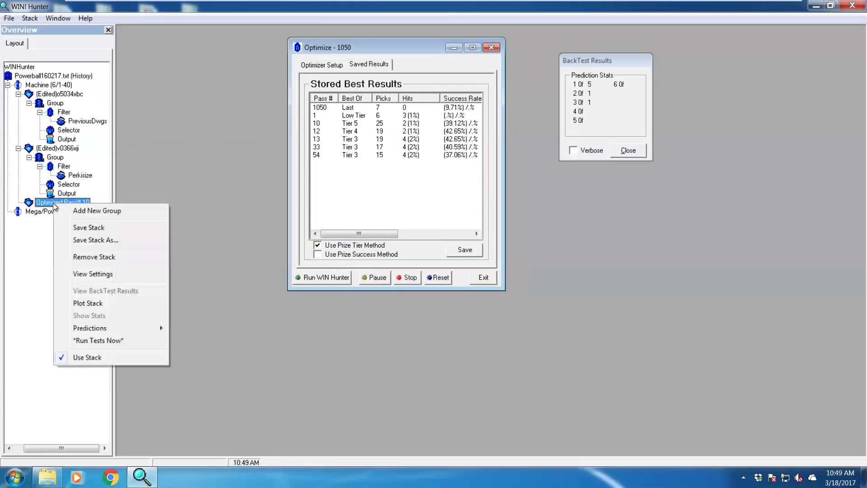
{"action": "left_click", "coordinate": [94, 342]}
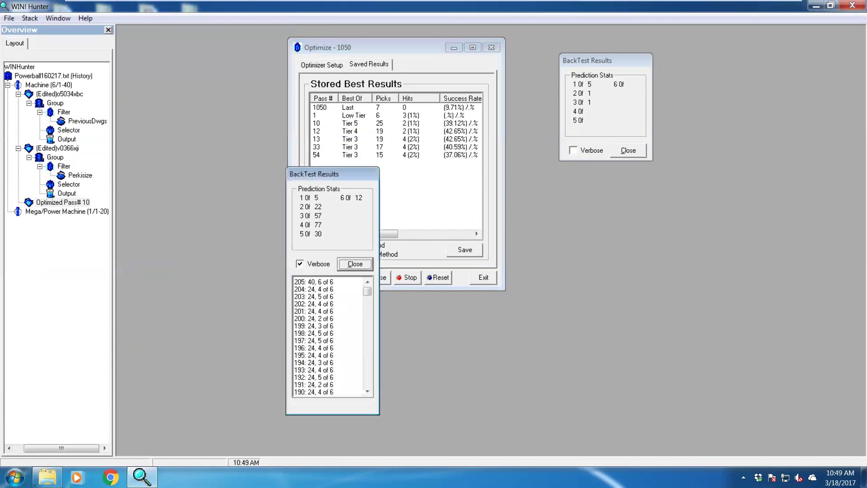
Review the verbose backtest log around draw 10's 6 of 6 hit, then close it.
{"action": "left_click_drag", "start_coordinate": [367, 292], "coordinate": [357, 394]}
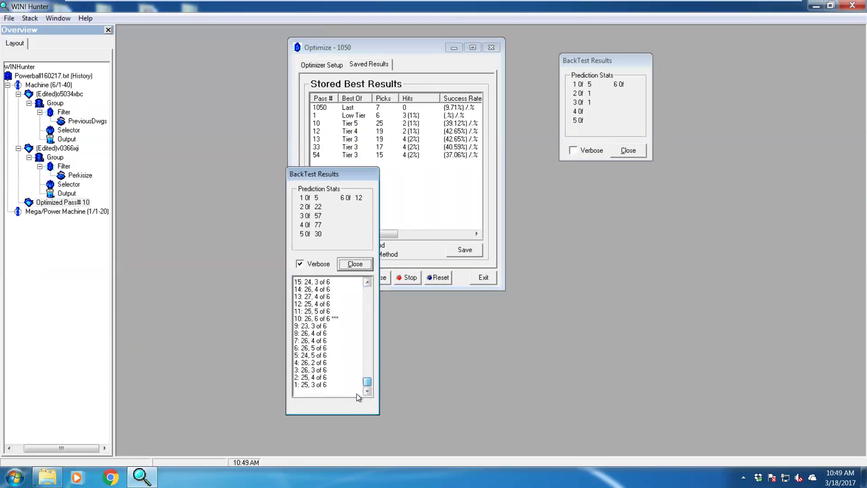
{"action": "left_click_drag", "start_coordinate": [304, 319], "coordinate": [328, 386]}
{"action": "left_click", "coordinate": [316, 381]}
{"action": "scroll", "coordinate": [316, 381], "scroll_direction": "up", "scroll_amount": 6}
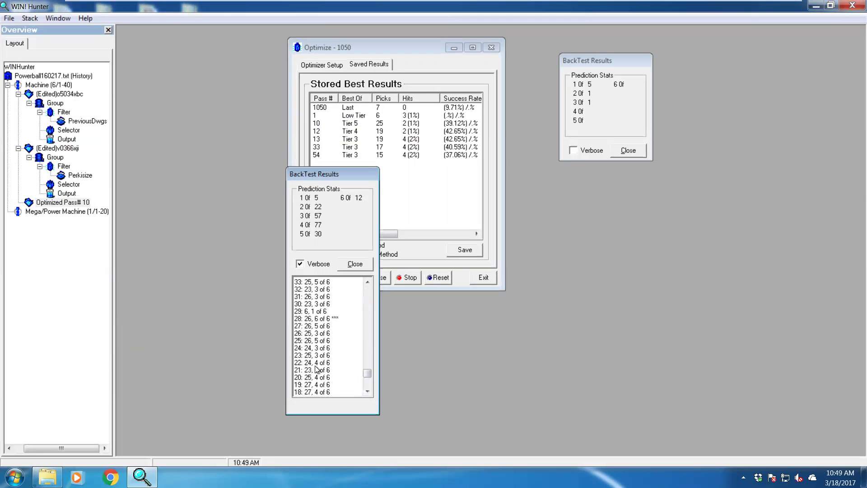
{"action": "scroll", "coordinate": [316, 382], "scroll_direction": "up", "scroll_amount": 20}
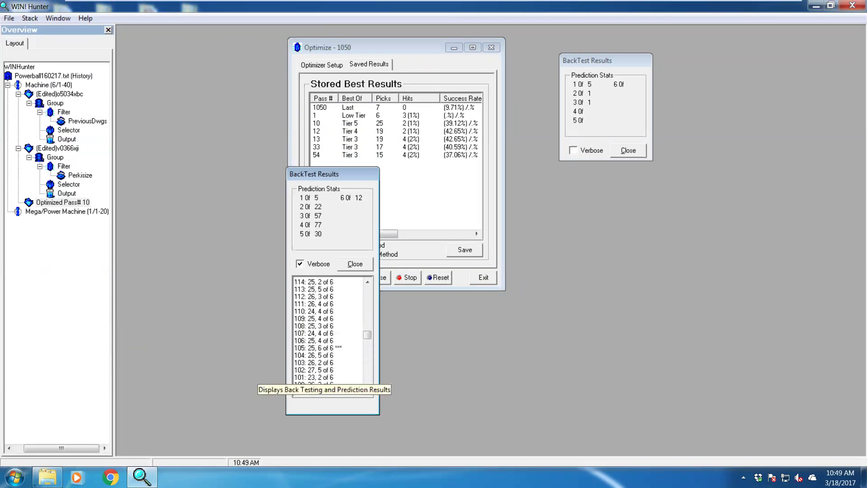
{"action": "scroll", "coordinate": [316, 381], "scroll_direction": "up", "scroll_amount": 13}
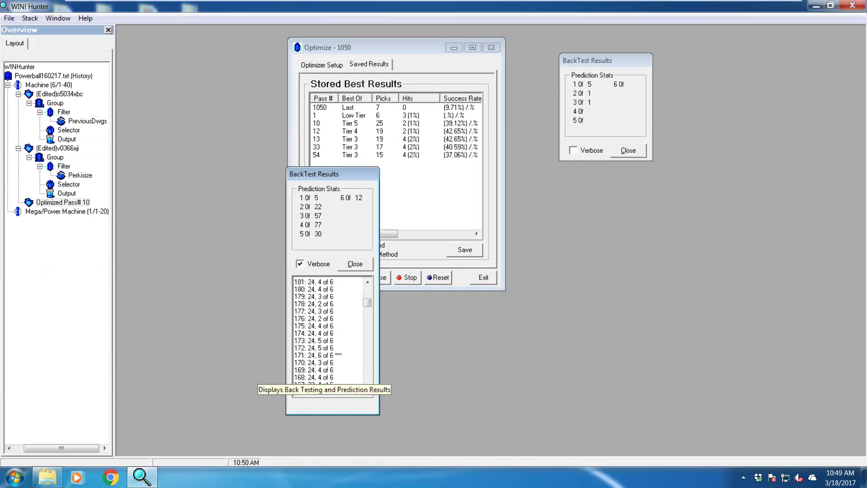
{"action": "left_click_drag", "start_coordinate": [305, 356], "coordinate": [335, 378]}
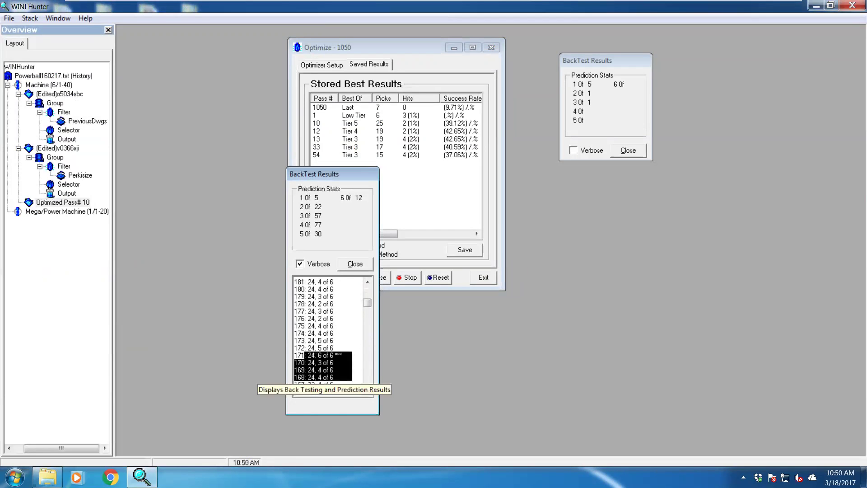
{"action": "left_click", "coordinate": [351, 266]}
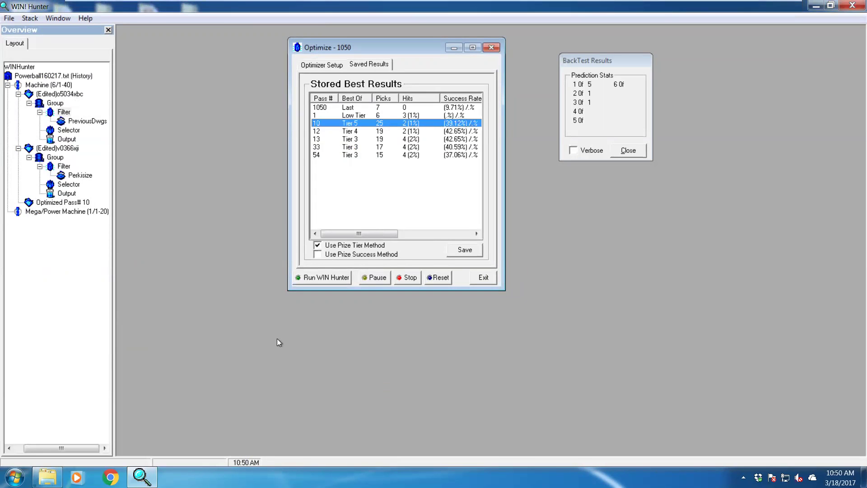
Exit the Optimize window and close the remaining BackTest Results window, leaving the Optimized Pass# 10 stack tree.
{"action": "left_click", "coordinate": [481, 278]}
{"action": "left_click", "coordinate": [637, 152]}
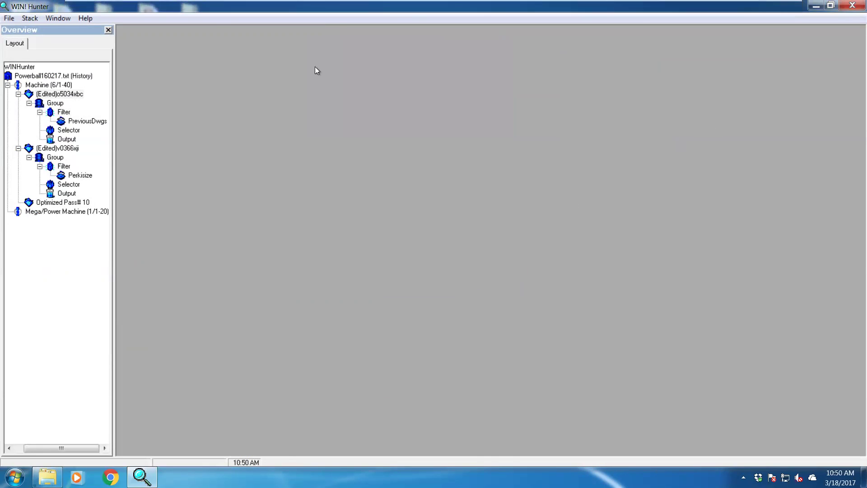
{"action": "mouse_move", "coordinate": [453, 3]}
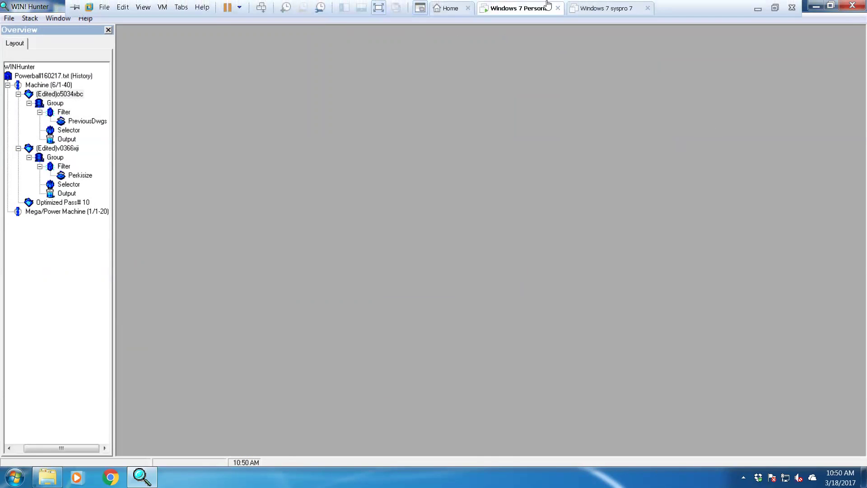